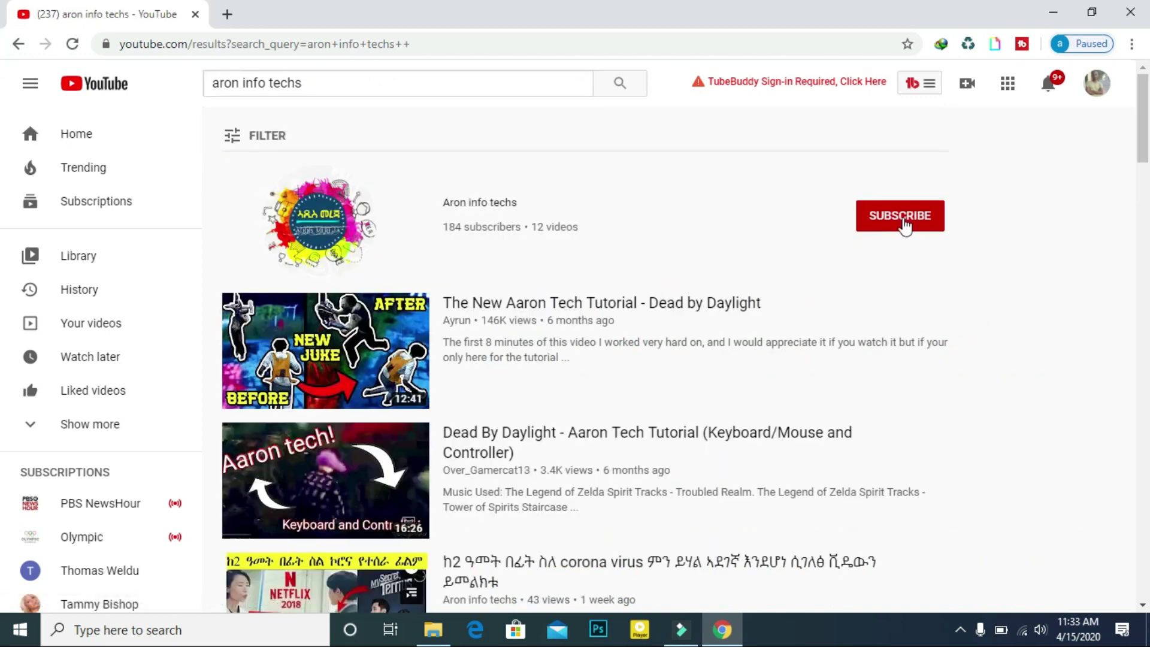
# Subscribe to the Aron info techs channel with notifications set to All, and minimize the browser.
pyautogui.click(904, 223)
pyautogui.click(942, 229)
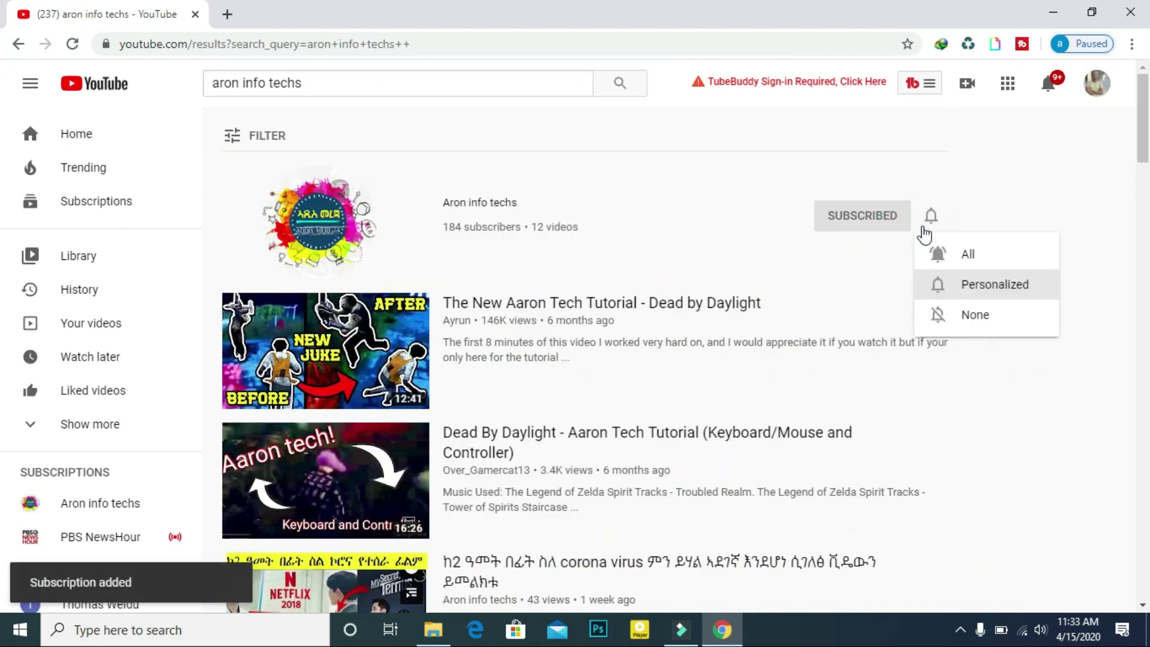
pyautogui.click(955, 259)
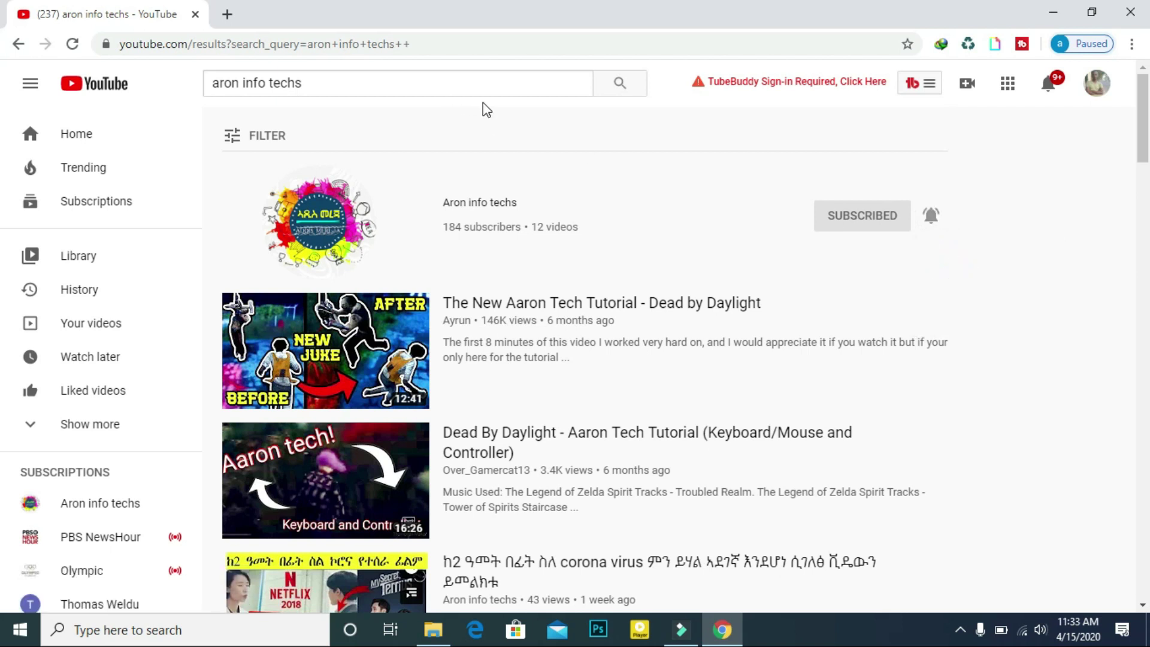
pyautogui.click(1072, 7)
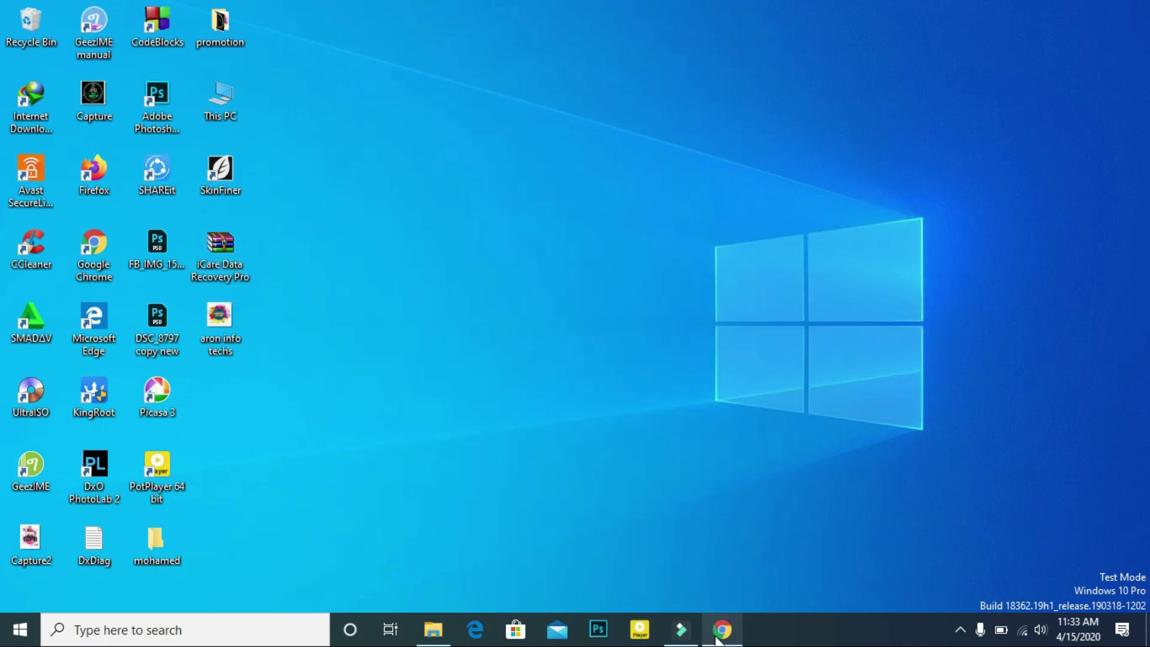
# Extract the iCare Data Recovery Pro archive on the desktop using WinRAR's Extract files command with the default destination.
pyautogui.moveTo(719, 640)
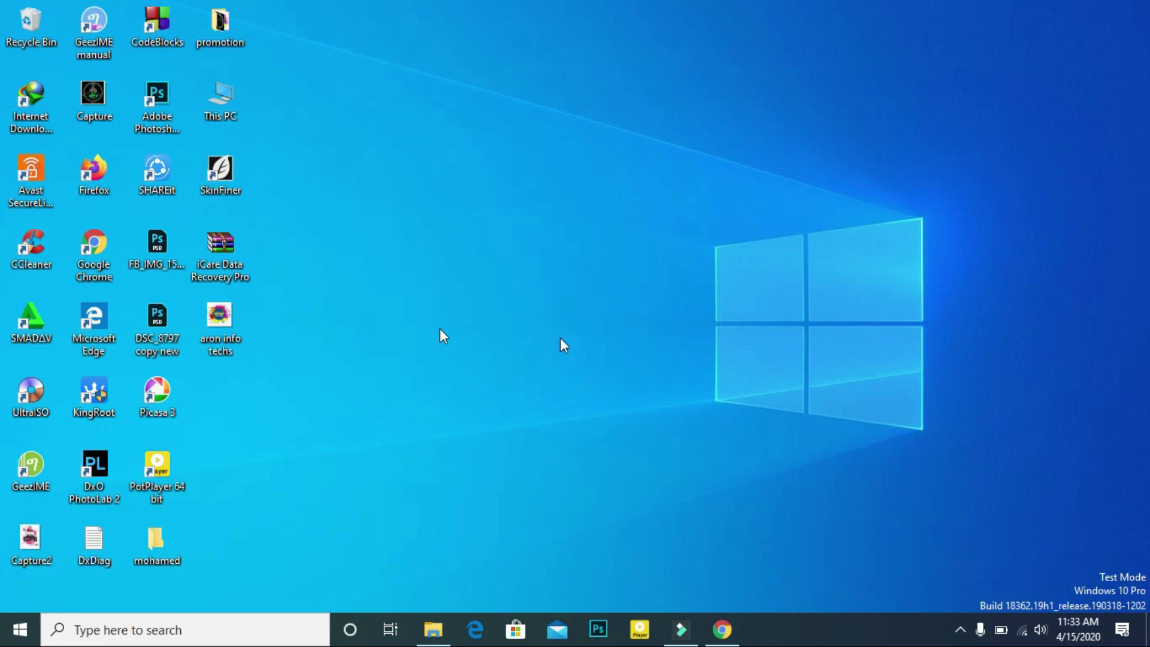
pyautogui.rightClick(215, 253)
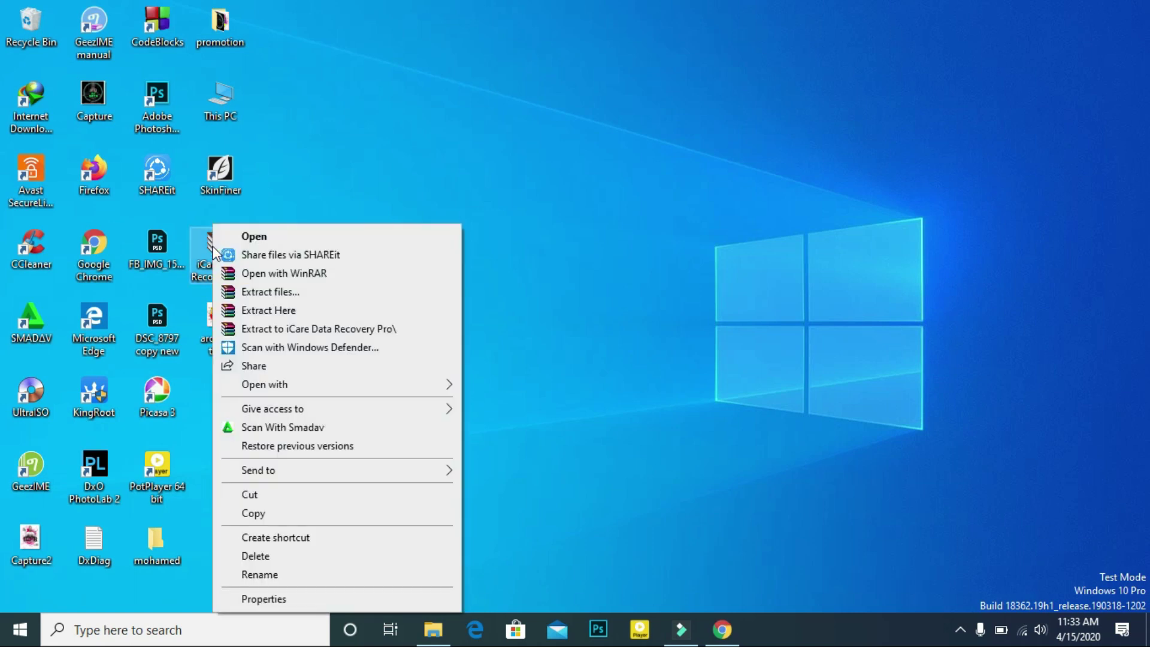
pyautogui.click(276, 293)
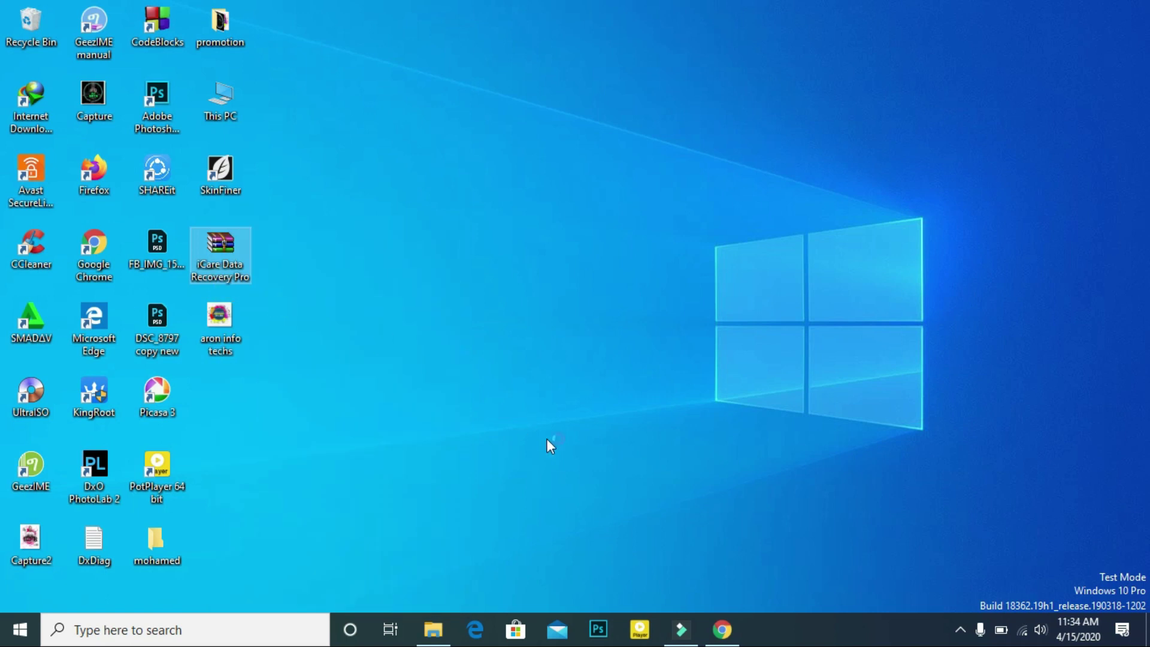
pyautogui.click(634, 492)
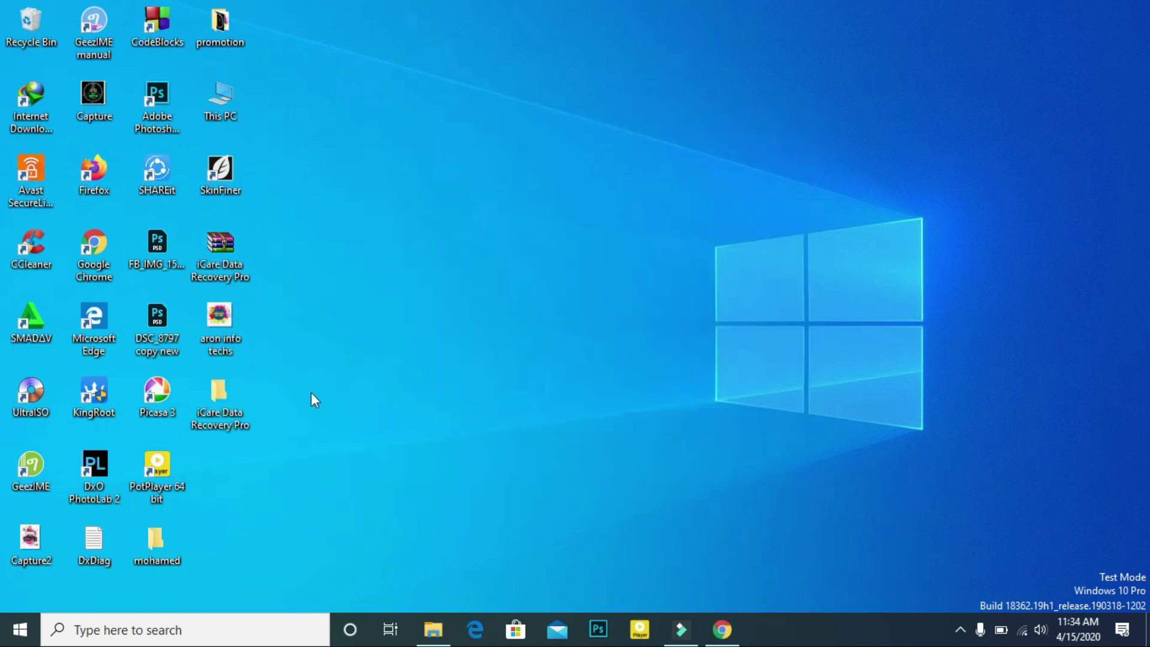
# Open the extracted iCare Data Recovery Pro folder on the desktop and its subfolder of the same name.
pyautogui.doubleClick(230, 415)
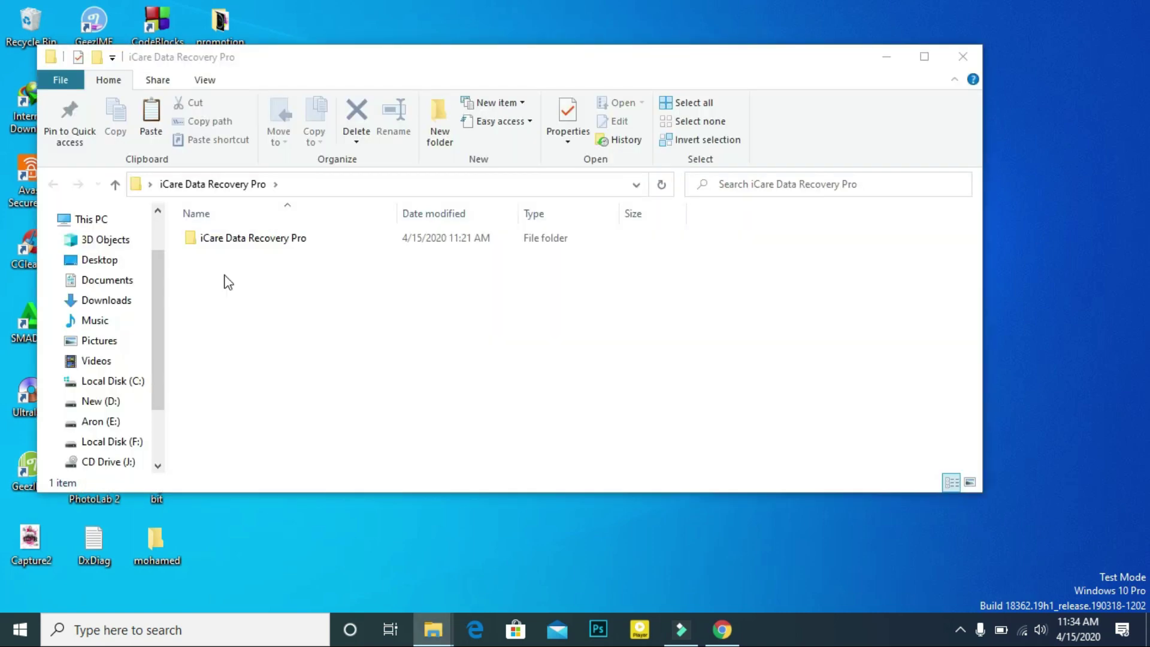
pyautogui.click(201, 240)
pyautogui.doubleClick(201, 239)
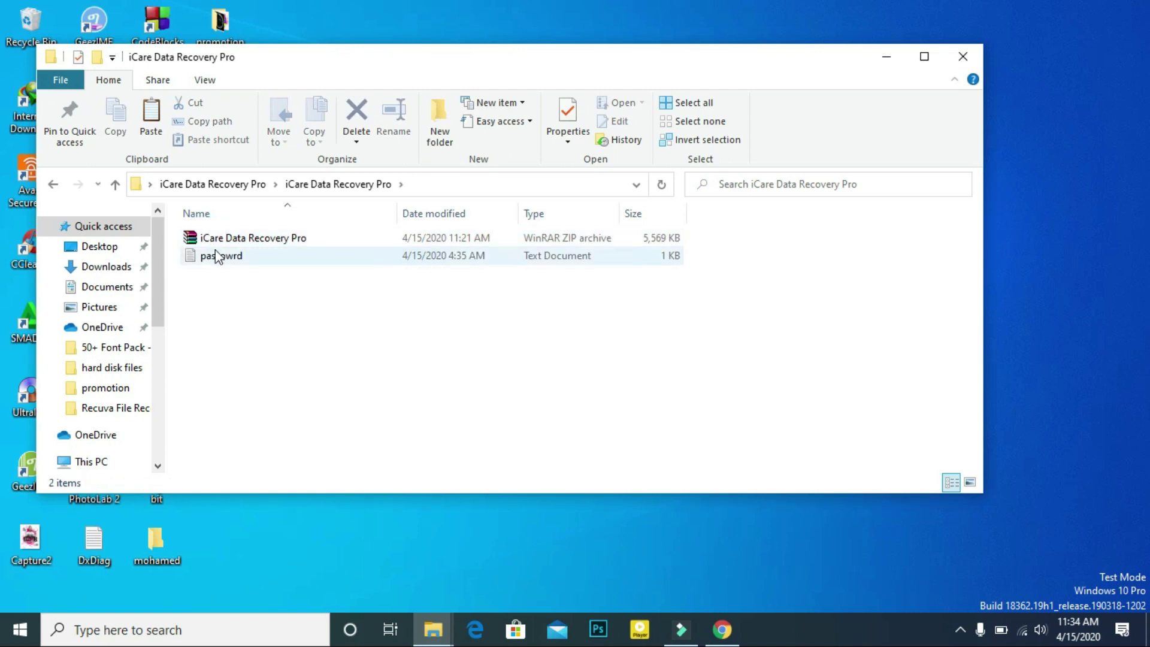
# Copy the archive password from the passowrd text document and close the document.
pyautogui.doubleClick(219, 257)
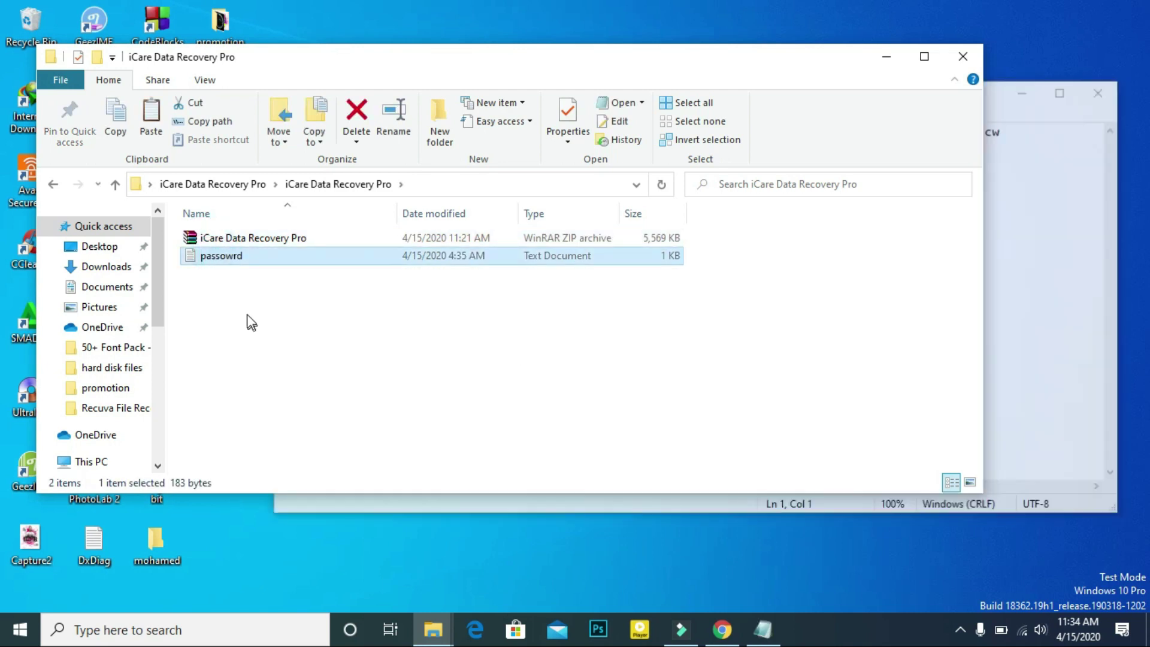
pyautogui.click(1081, 387)
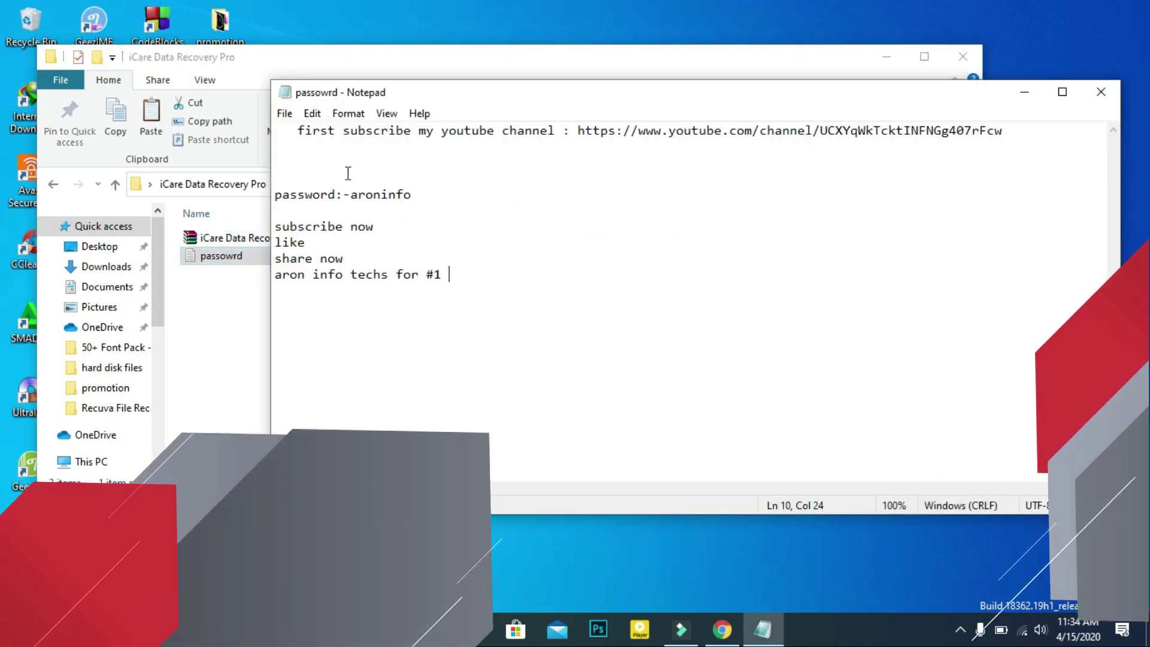
pyautogui.moveTo(351, 202); pyautogui.dragTo(411, 202)
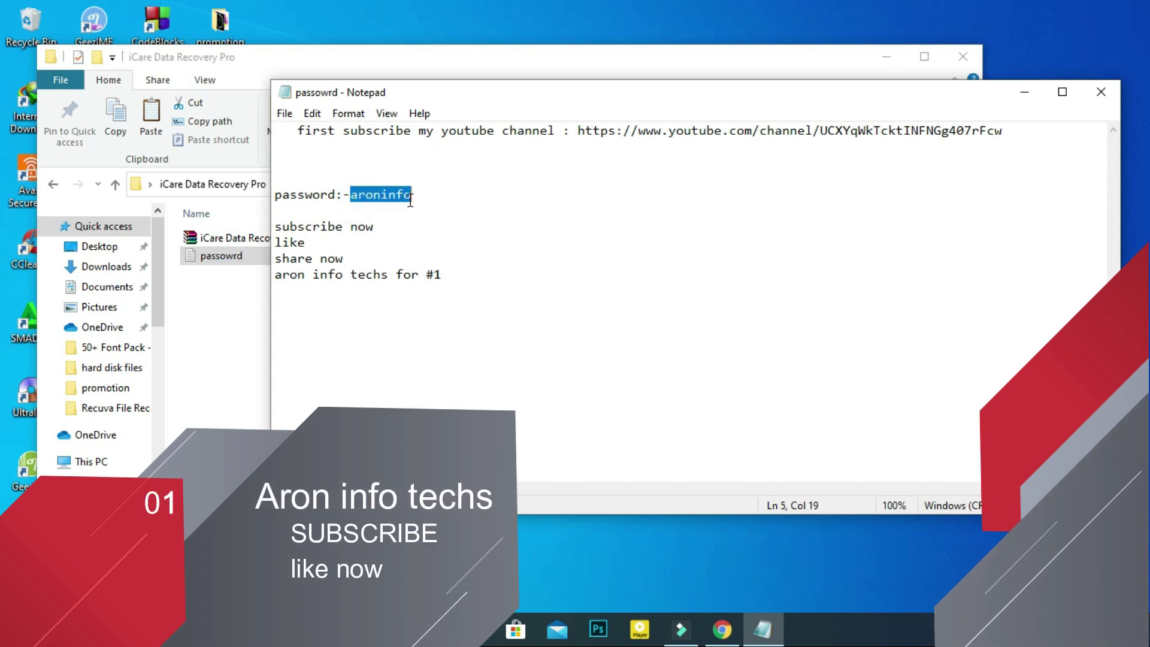
pyautogui.rightClick(410, 201)
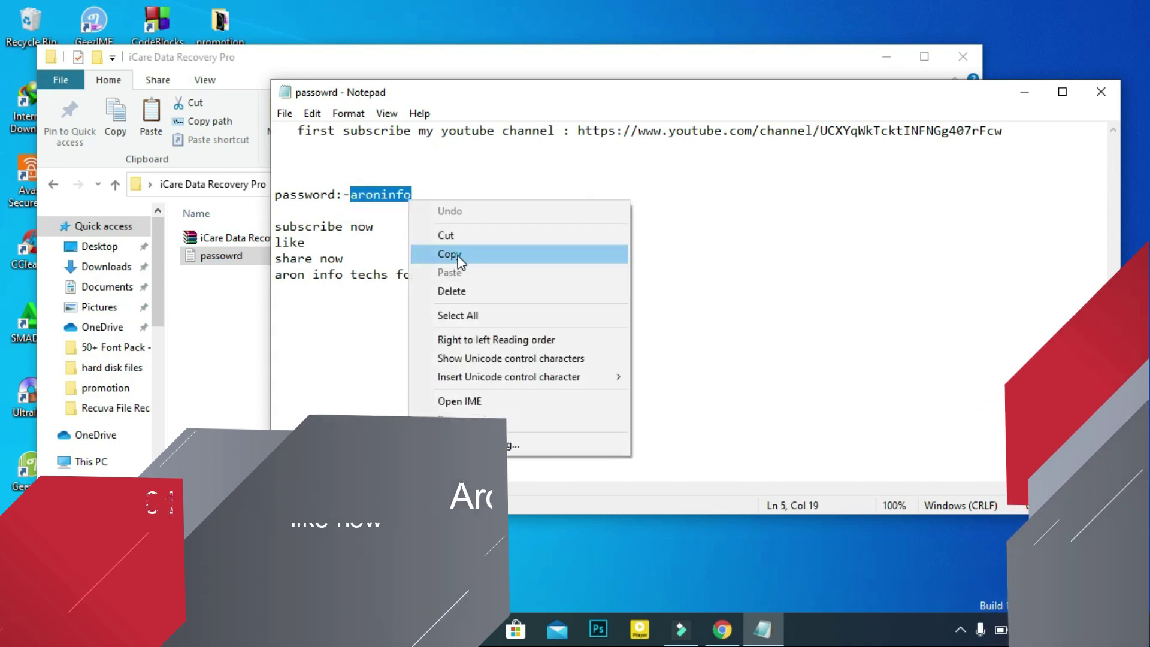
pyautogui.click(474, 254)
pyautogui.click(1099, 93)
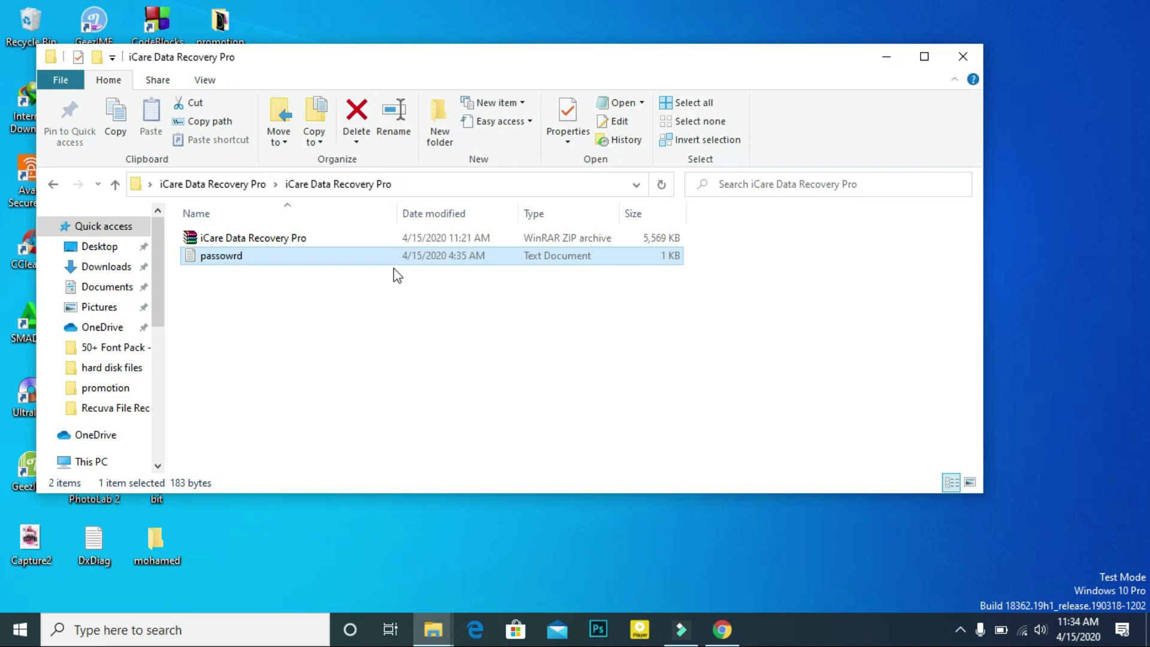
# Extract the inner iCare Data Recovery Pro ZIP archive, pasting the copied archive password with Show password enabled.
pyautogui.click(332, 236)
pyautogui.rightClick(333, 238)
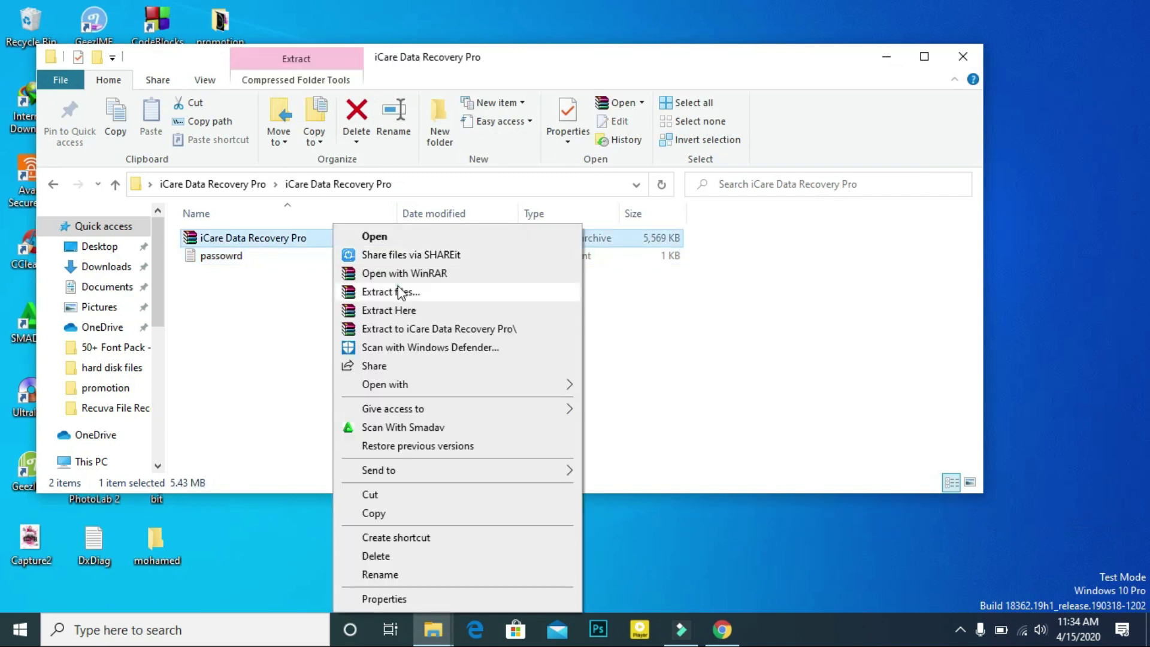
pyautogui.click(406, 290)
pyautogui.click(602, 484)
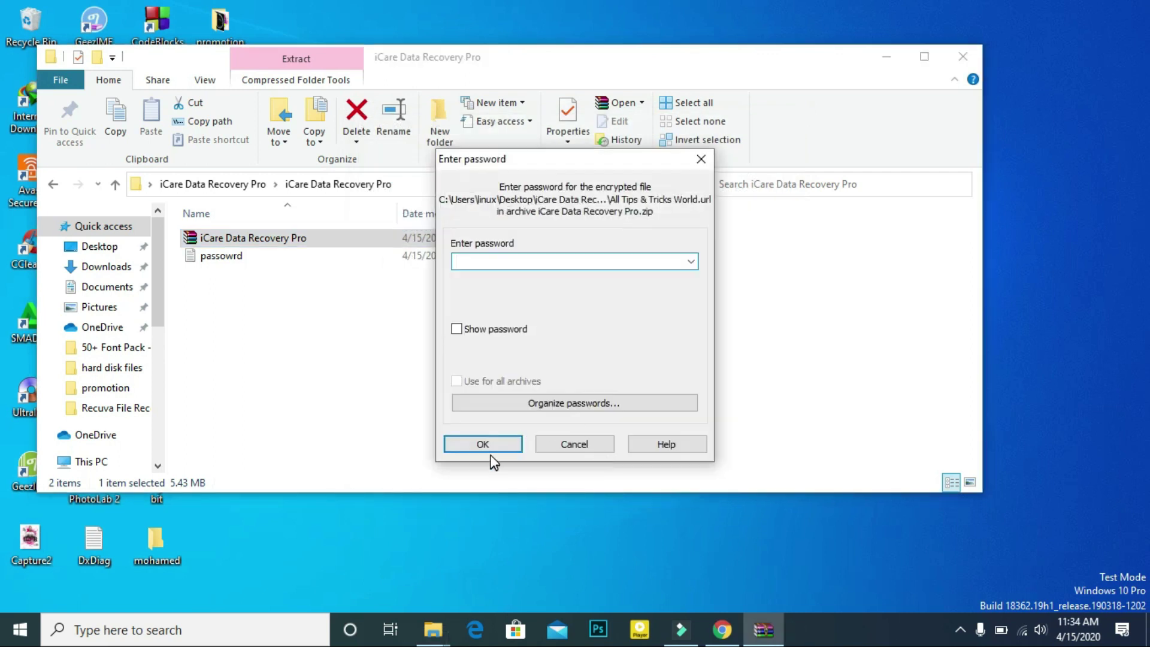
pyautogui.rightClick(494, 258)
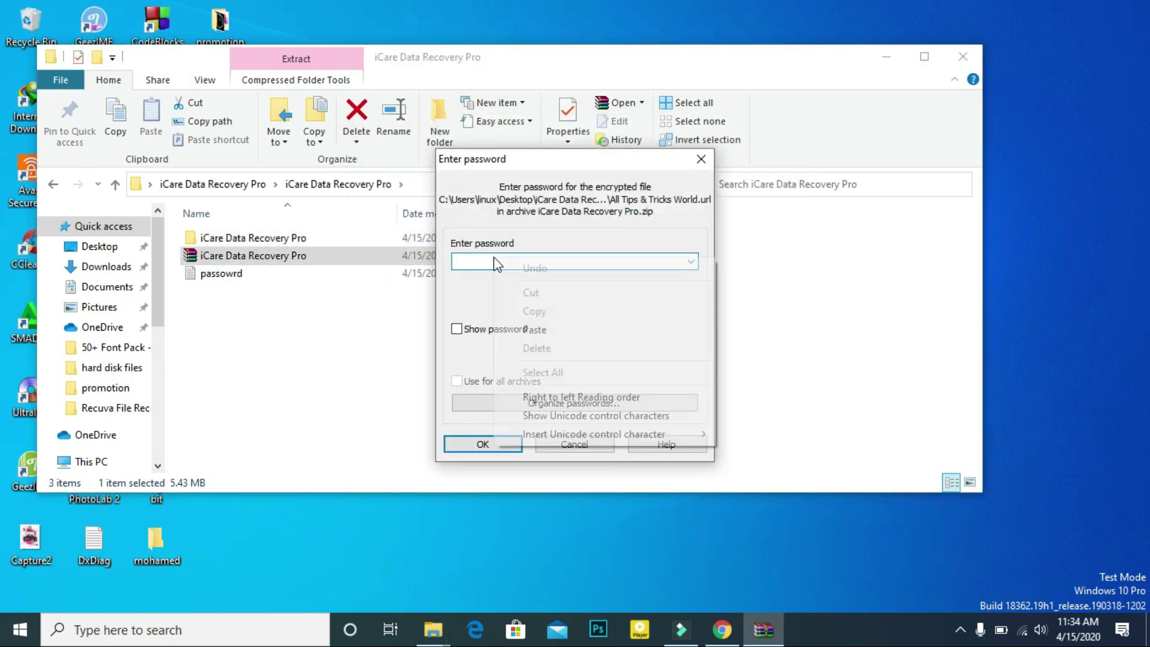
pyautogui.click(535, 329)
pyautogui.click(481, 327)
pyautogui.click(510, 265)
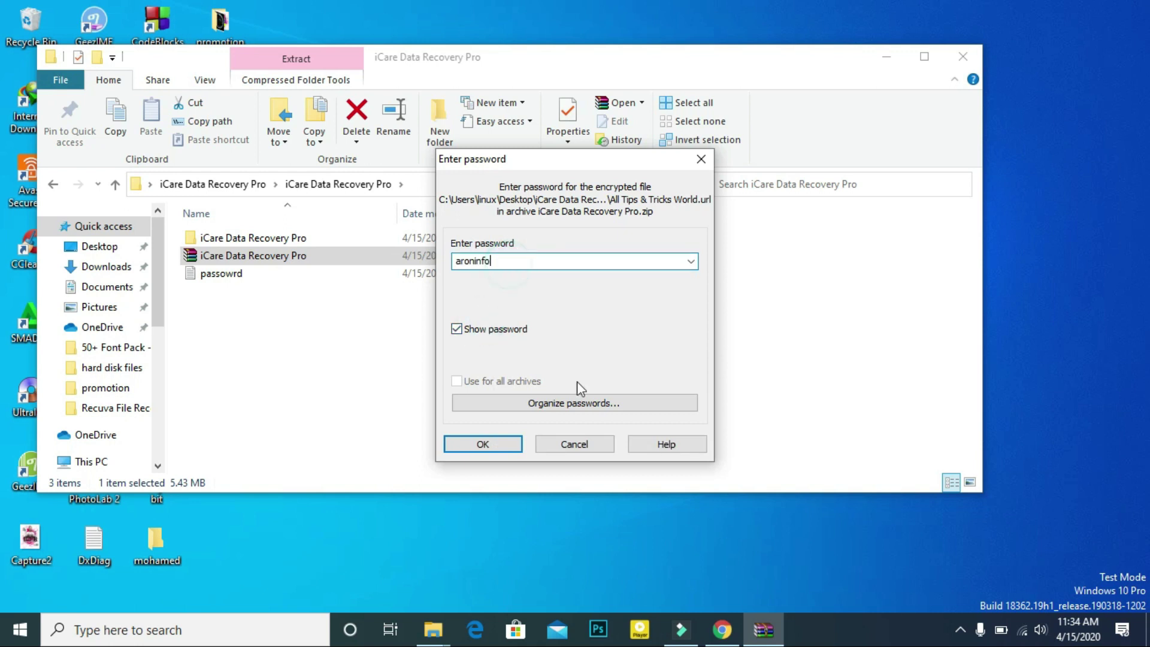
pyautogui.click(491, 440)
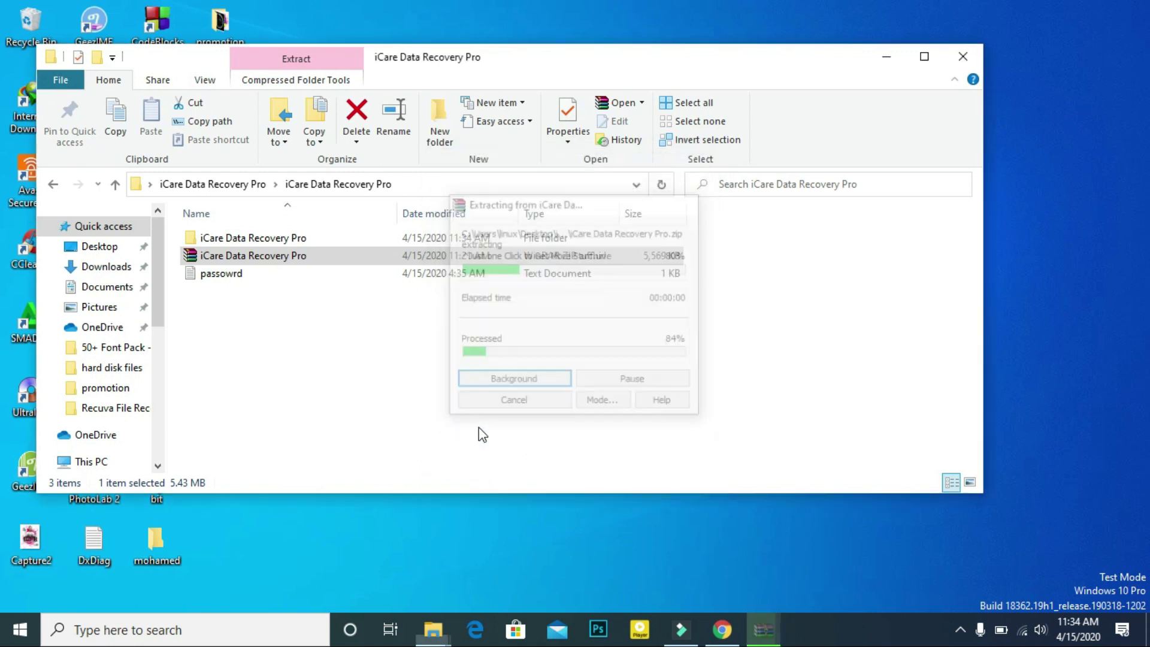
# Open the newly extracted iCare Data Recovery Pro folder and its subfolder, and launch the icarepro installer.
pyautogui.click(300, 240)
pyautogui.doubleClick(301, 240)
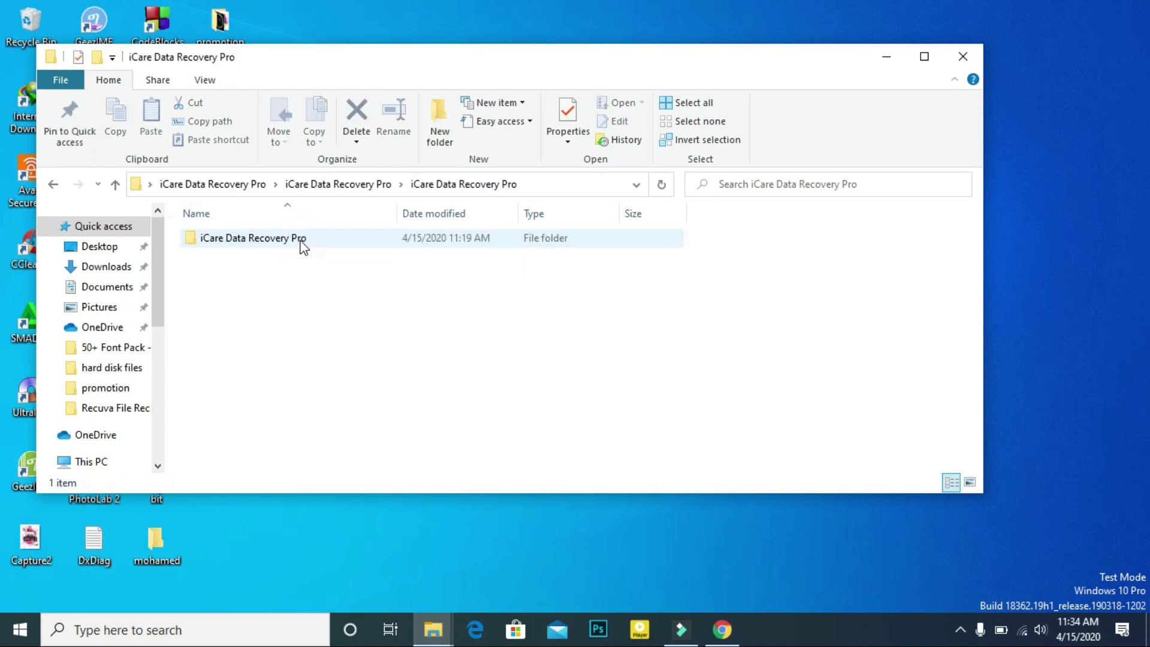
pyautogui.doubleClick(300, 240)
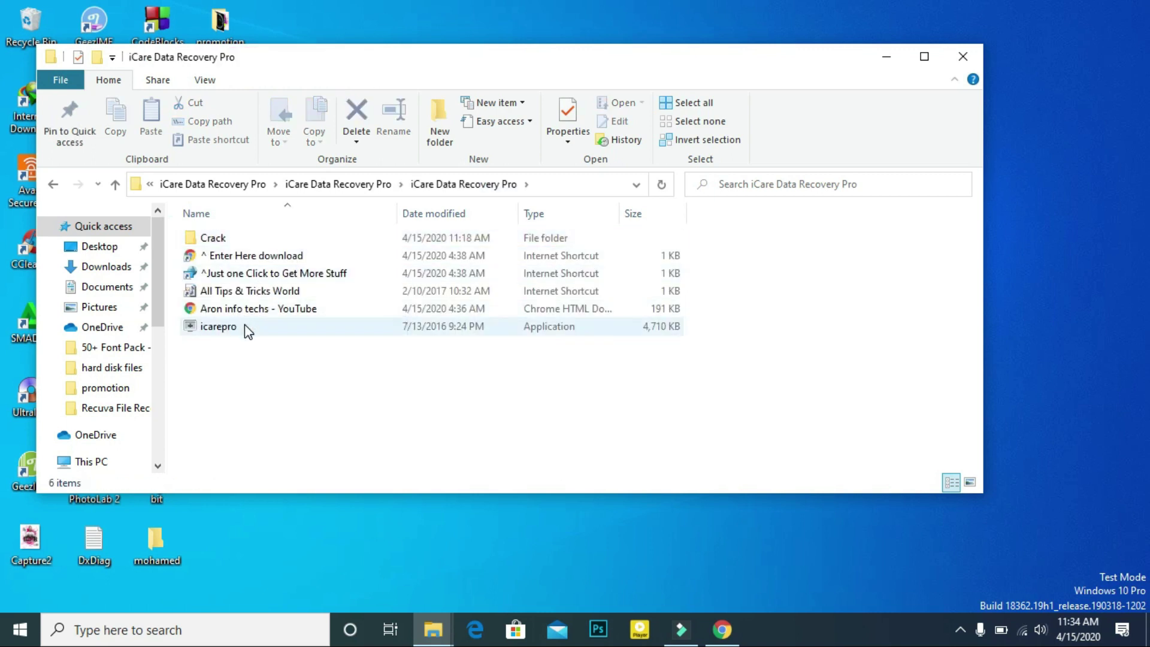
pyautogui.doubleClick(245, 325)
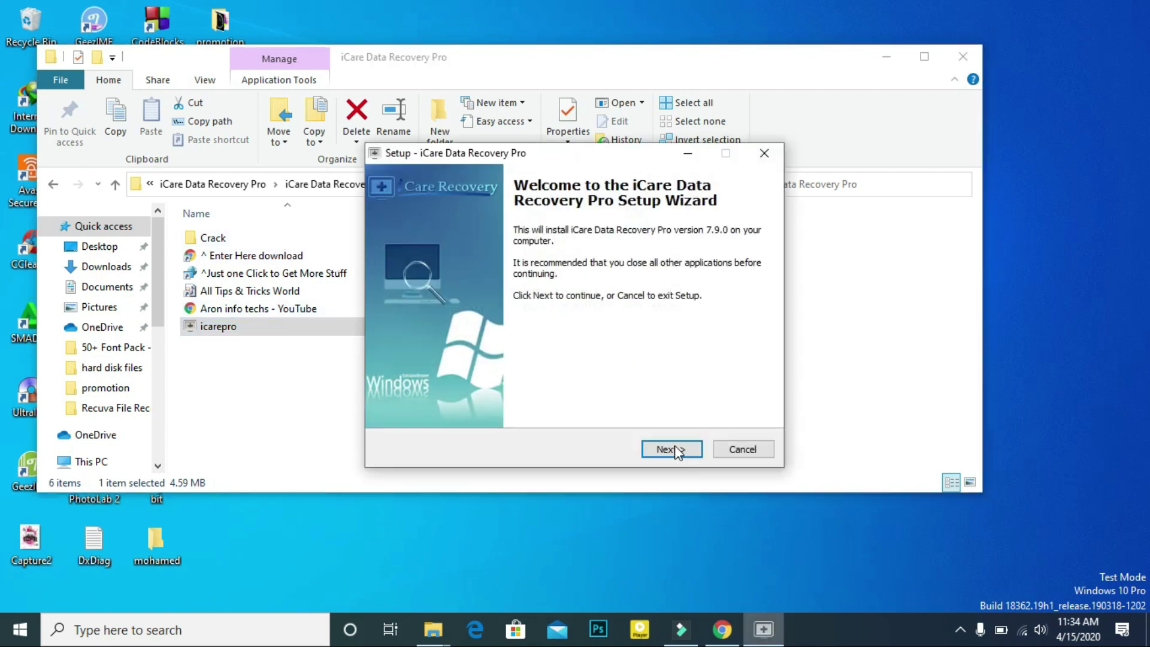
# Install iCare Data Recovery Pro with the license accepted, the default destination folder and a desktop icon, and finish the setup wizard.
pyautogui.click(668, 451)
pyautogui.click(480, 398)
pyautogui.click(665, 450)
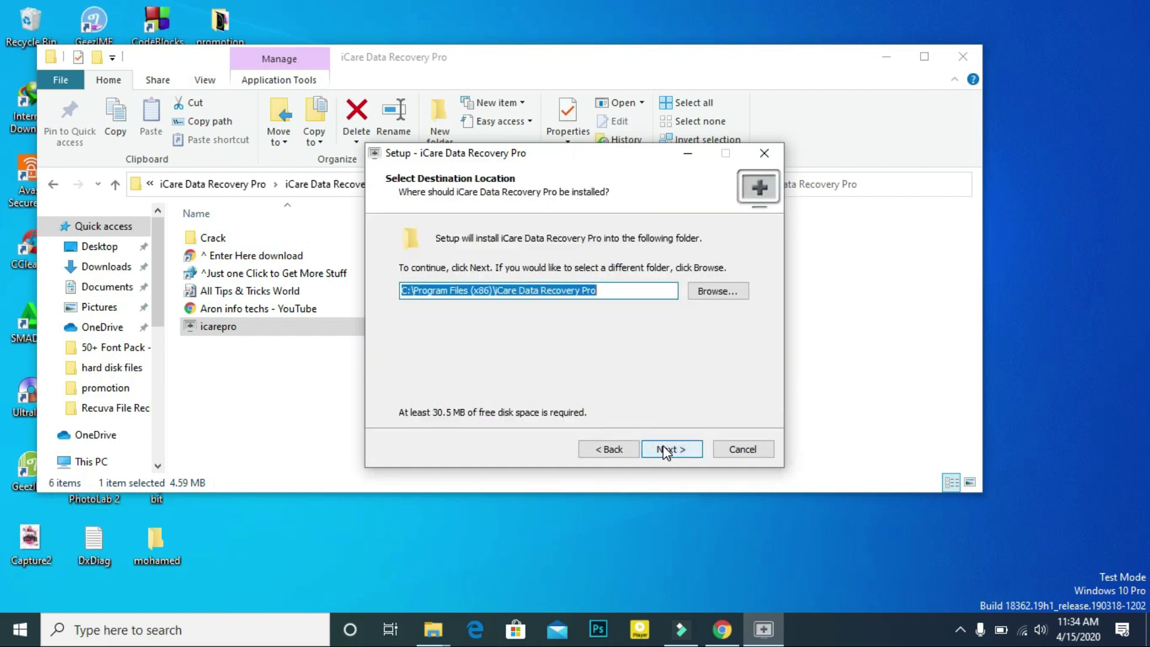
pyautogui.click(665, 450)
pyautogui.click(665, 450)
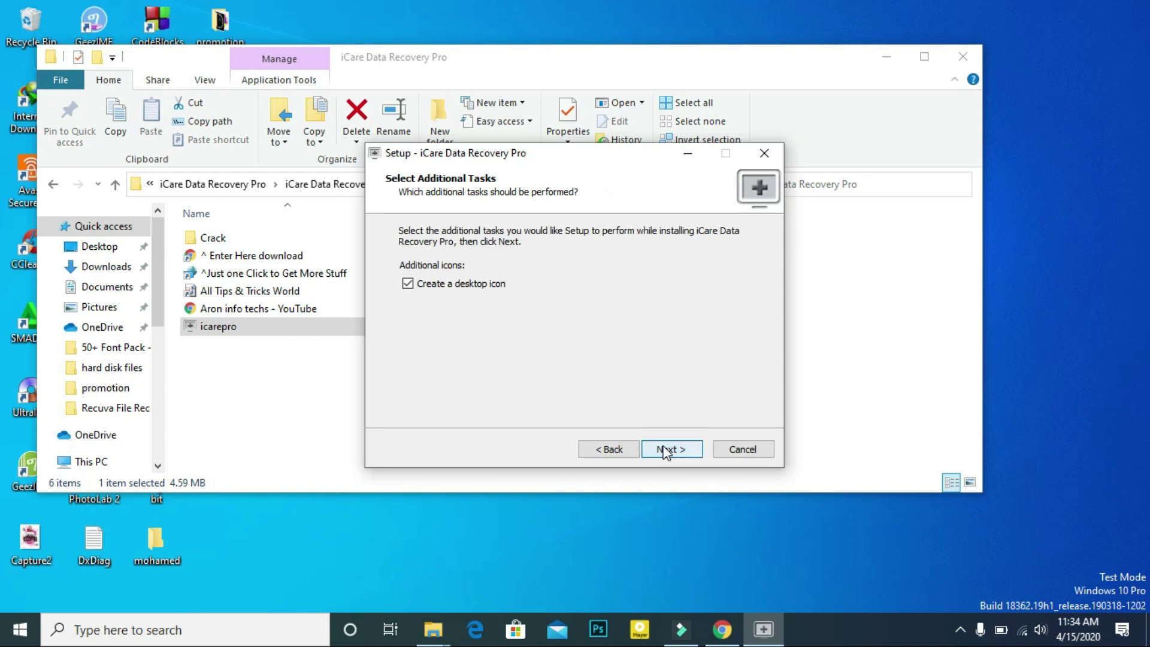
pyautogui.click(665, 450)
pyautogui.click(665, 450)
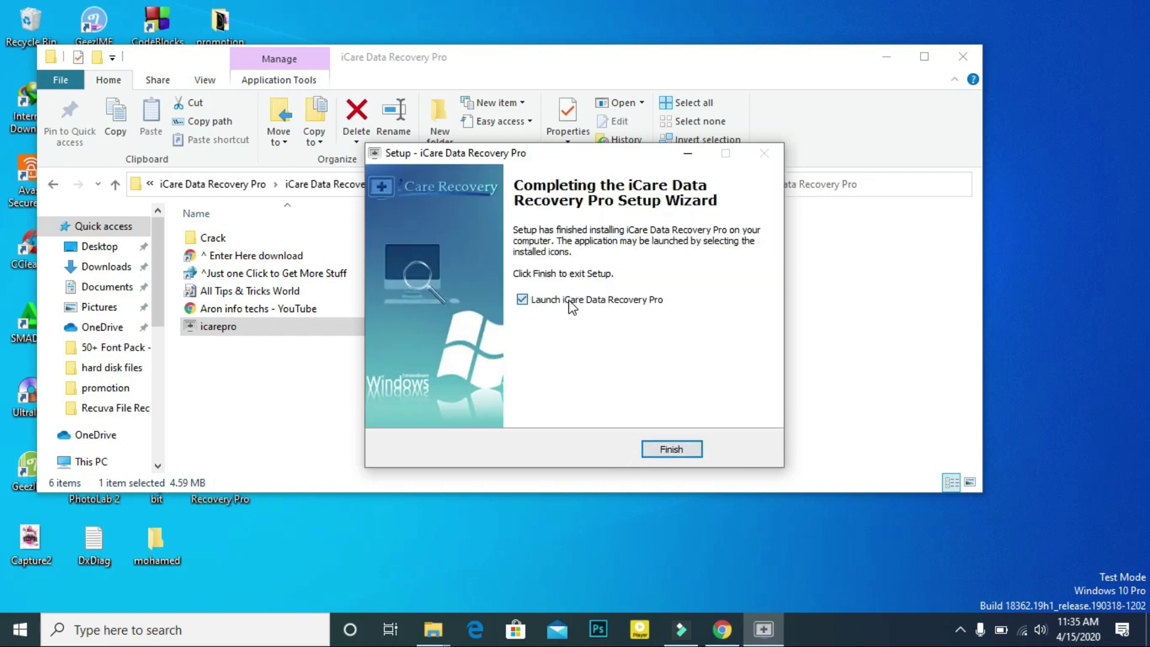
pyautogui.click(666, 449)
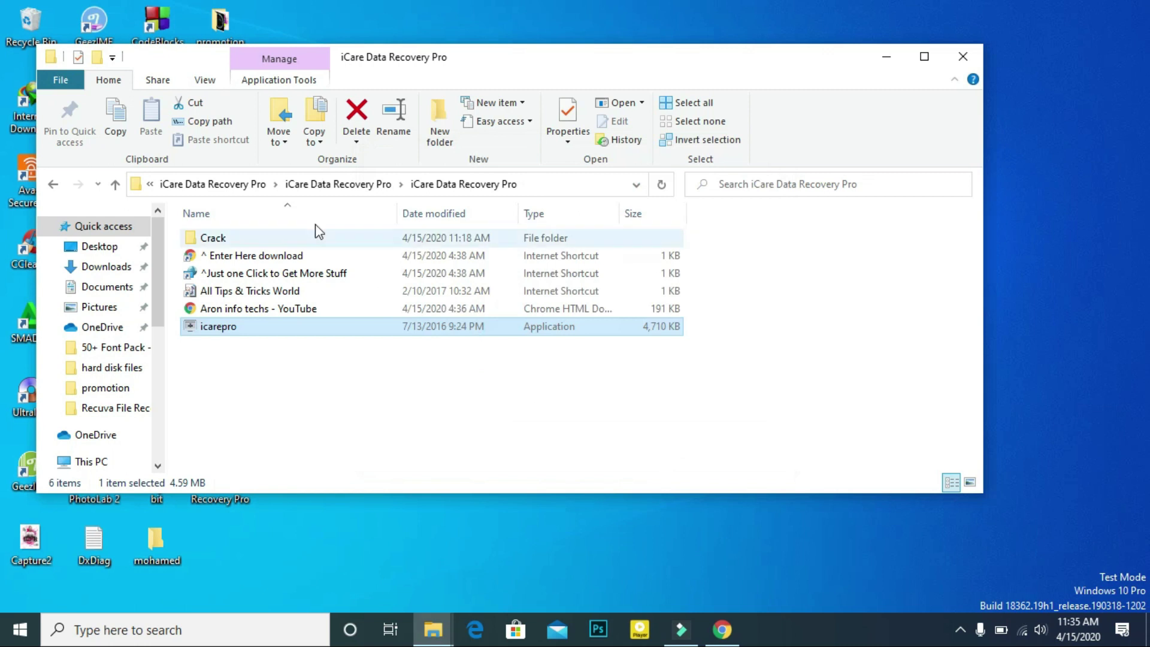
# Copy the iCDR application from the Crack folder and close the folder window.
pyautogui.click(311, 237)
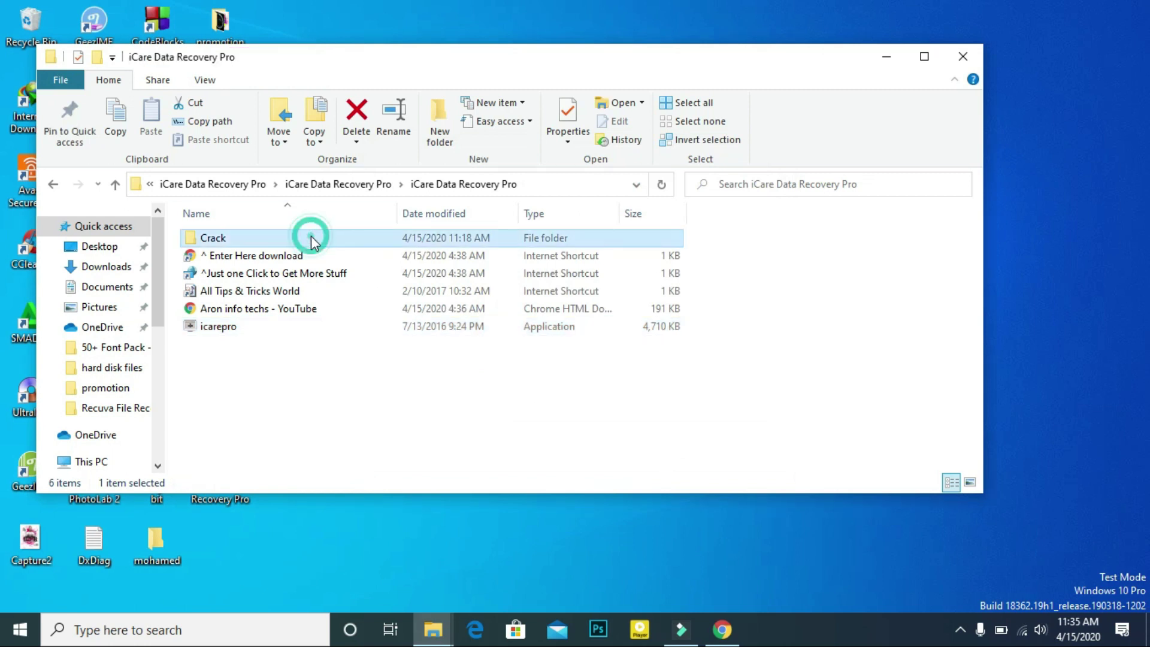
pyautogui.doubleClick(311, 236)
pyautogui.rightClick(311, 236)
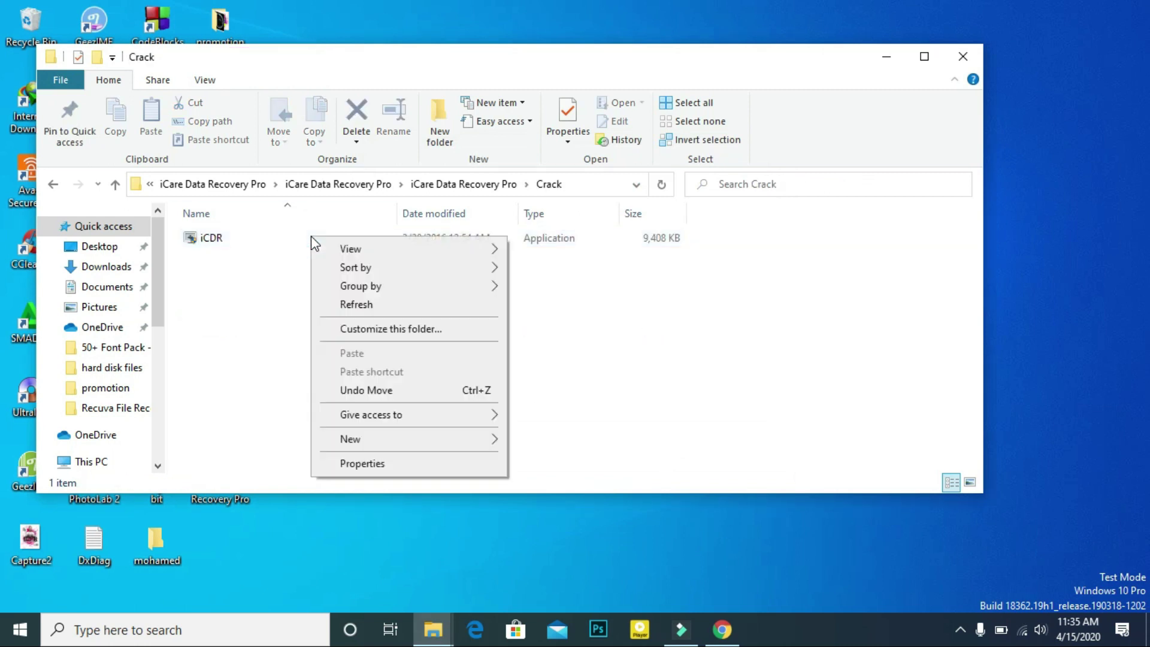
pyautogui.click(279, 235)
pyautogui.rightClick(279, 235)
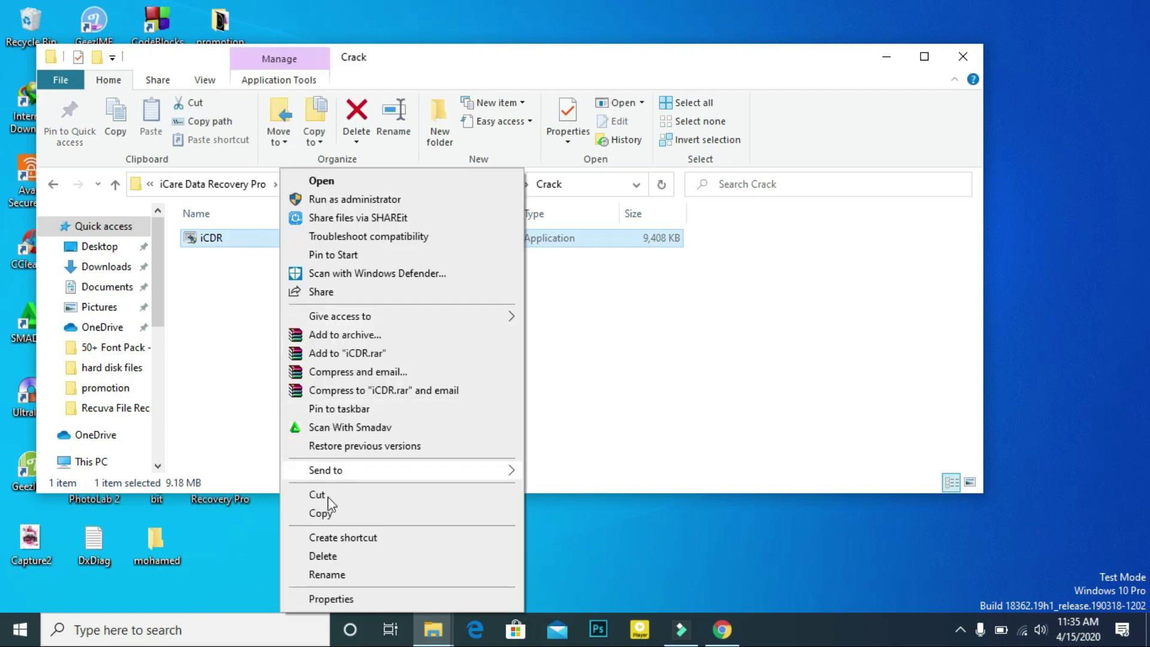
pyautogui.click(323, 513)
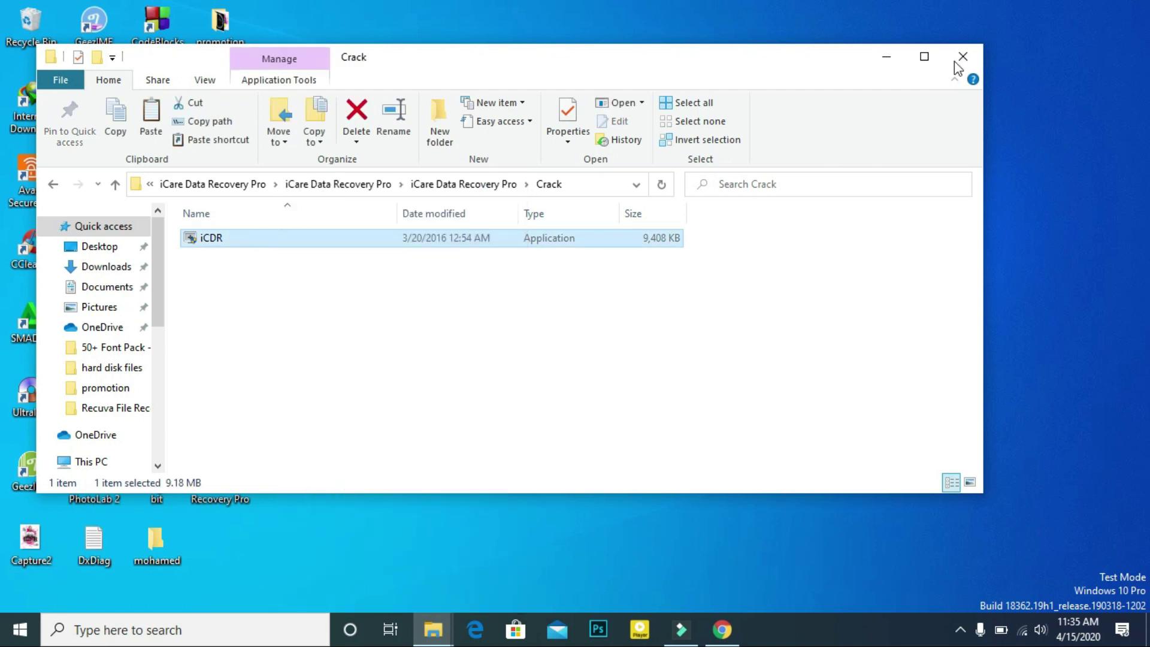
pyautogui.click(957, 62)
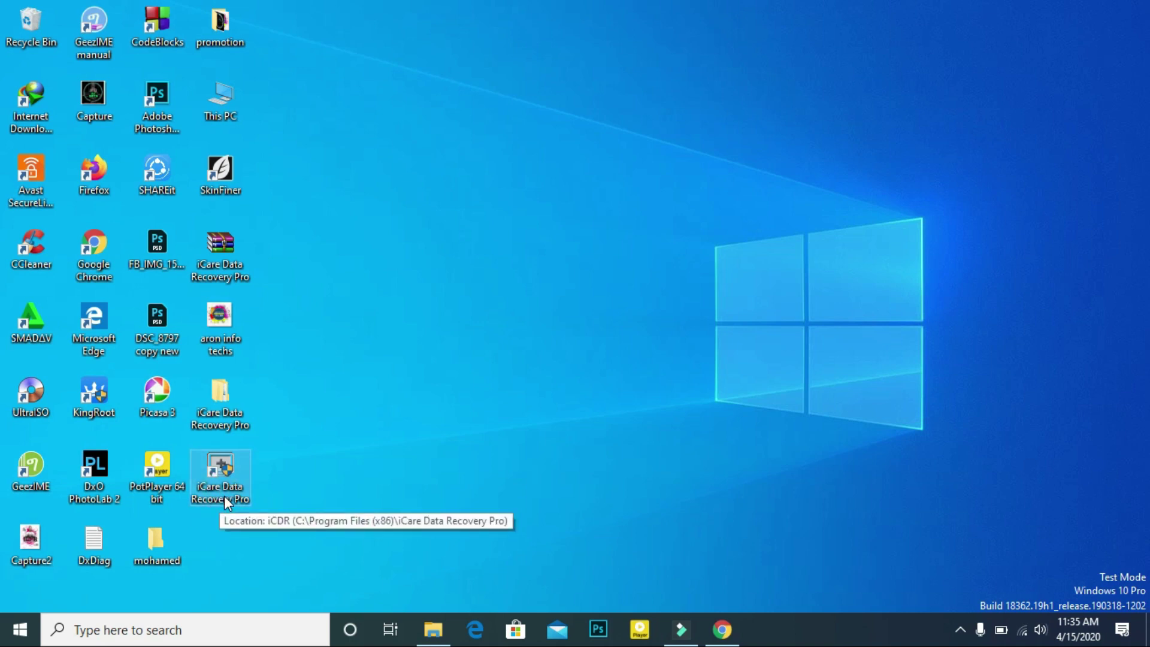
# Paste the copied iCDR application into the iCare Data Recovery Pro install folder, replacing the existing file with administrator permission, and close the folder.
pyautogui.rightClick(224, 495)
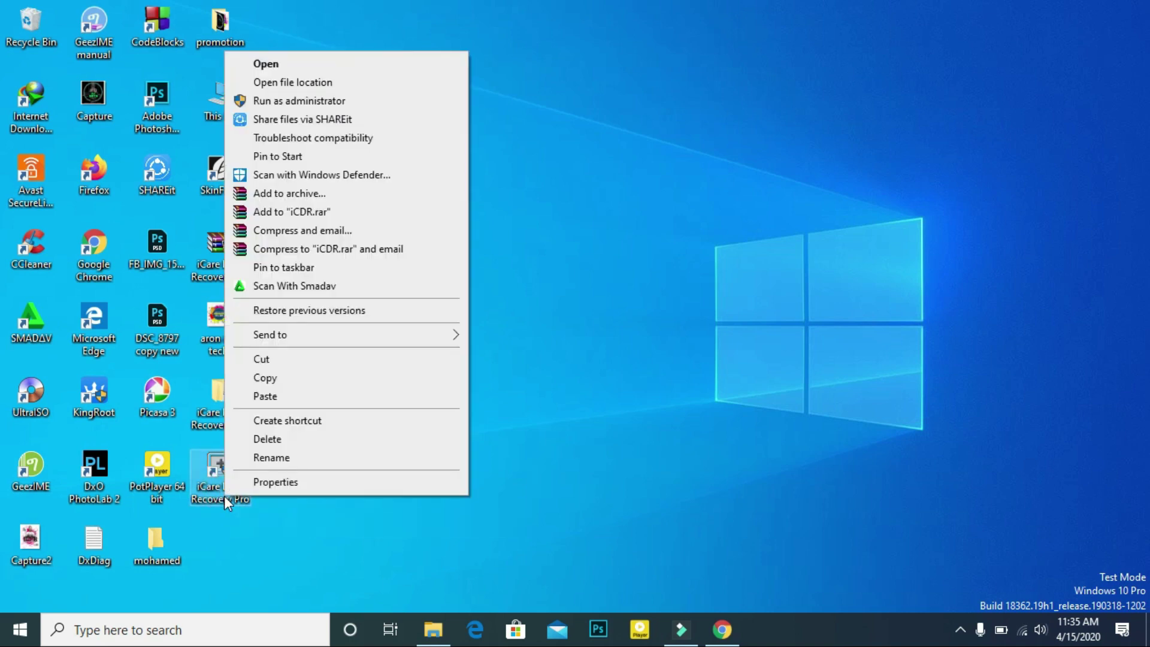
pyautogui.click(265, 81)
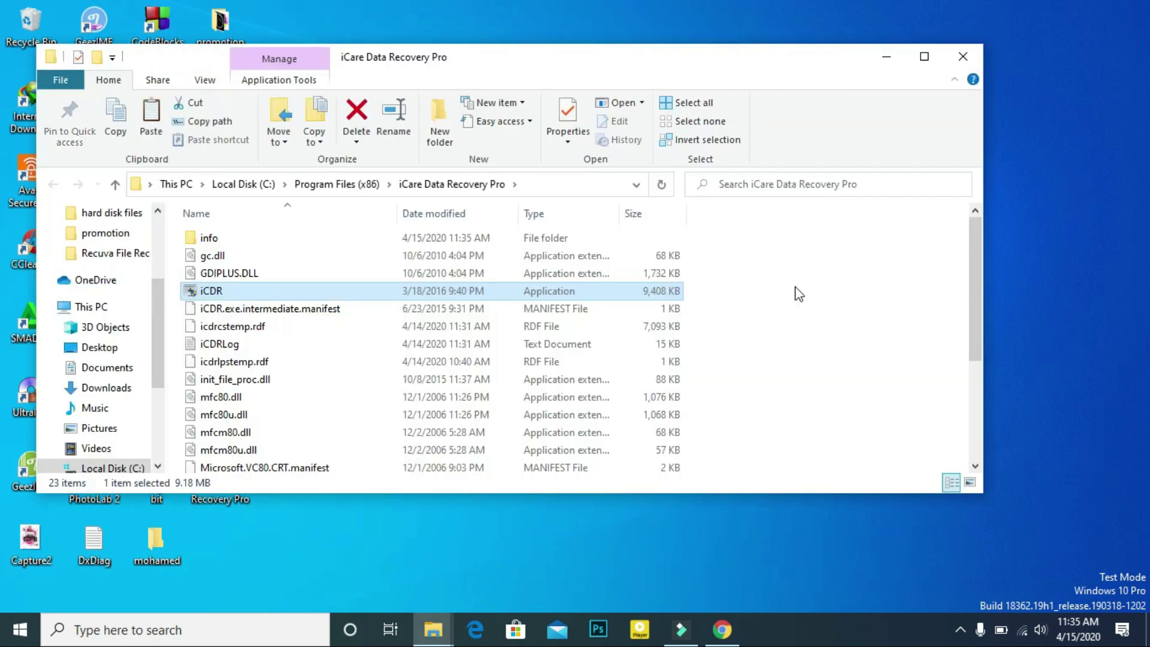
pyautogui.click(797, 290)
pyautogui.rightClick(796, 288)
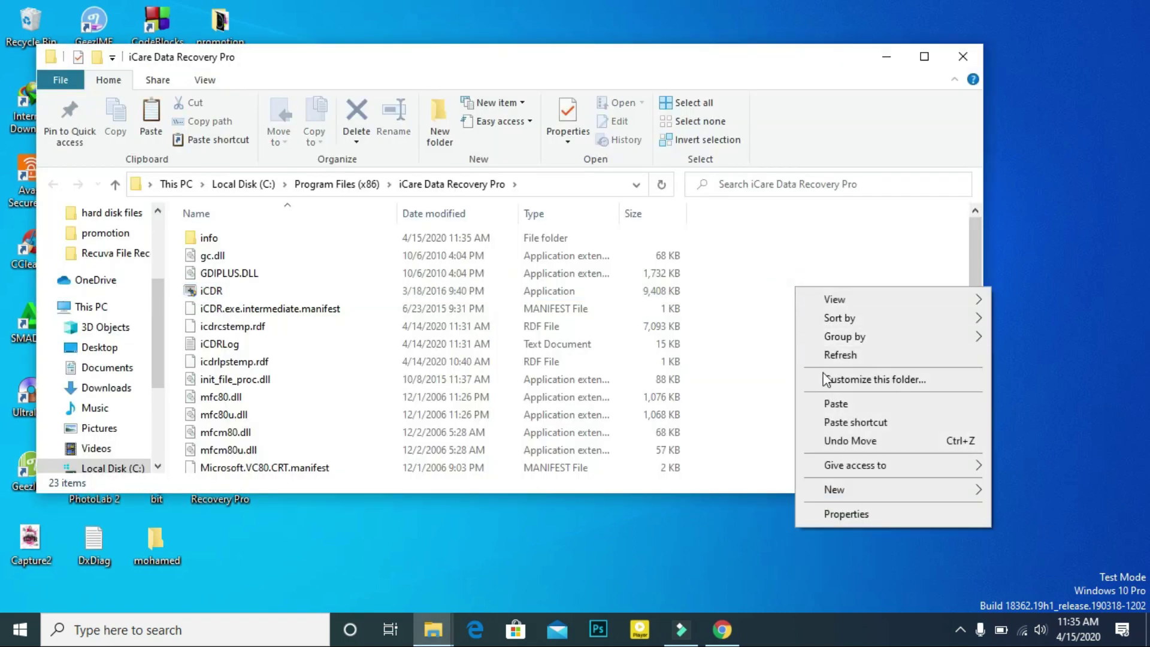
pyautogui.click(840, 401)
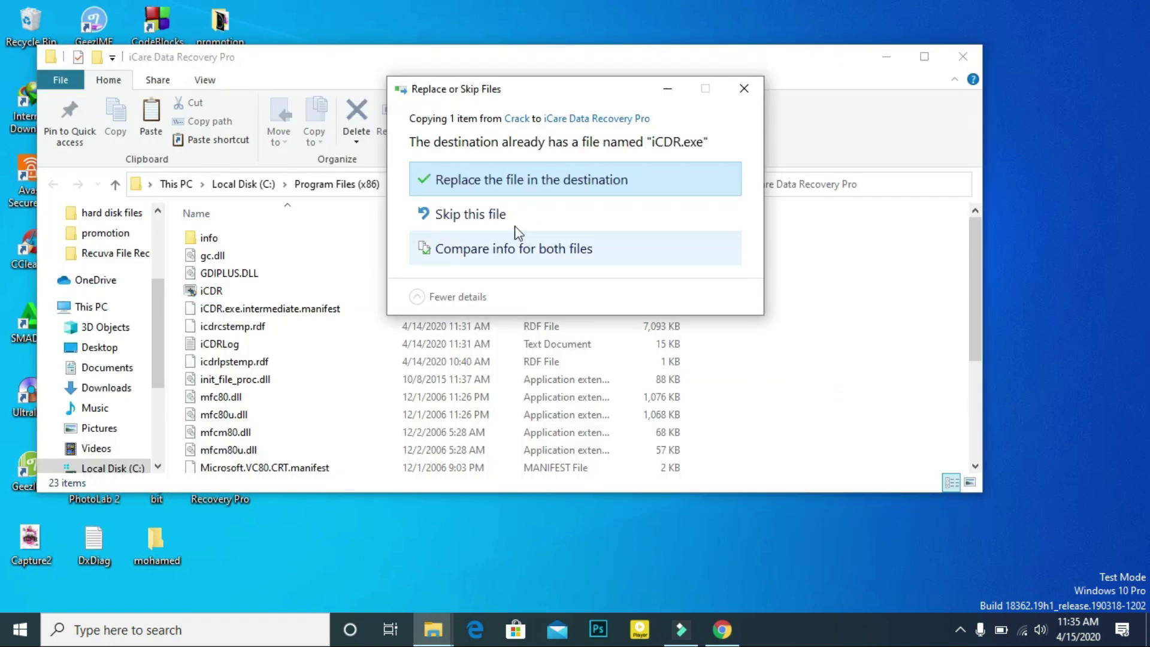
pyautogui.click(473, 180)
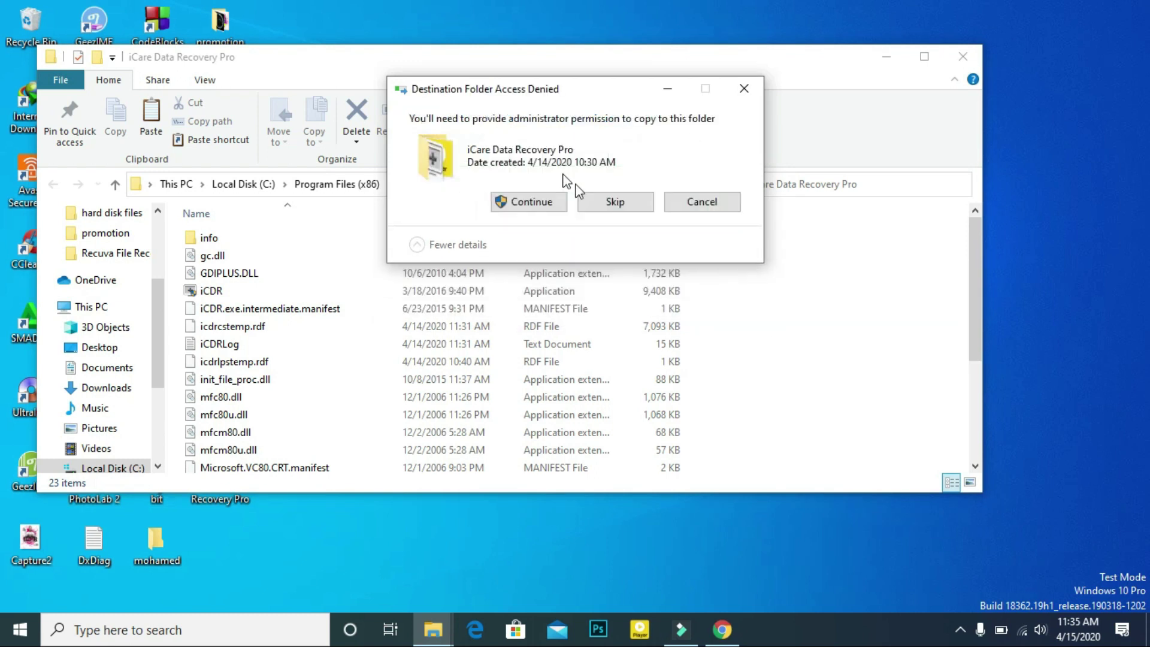
pyautogui.click(551, 206)
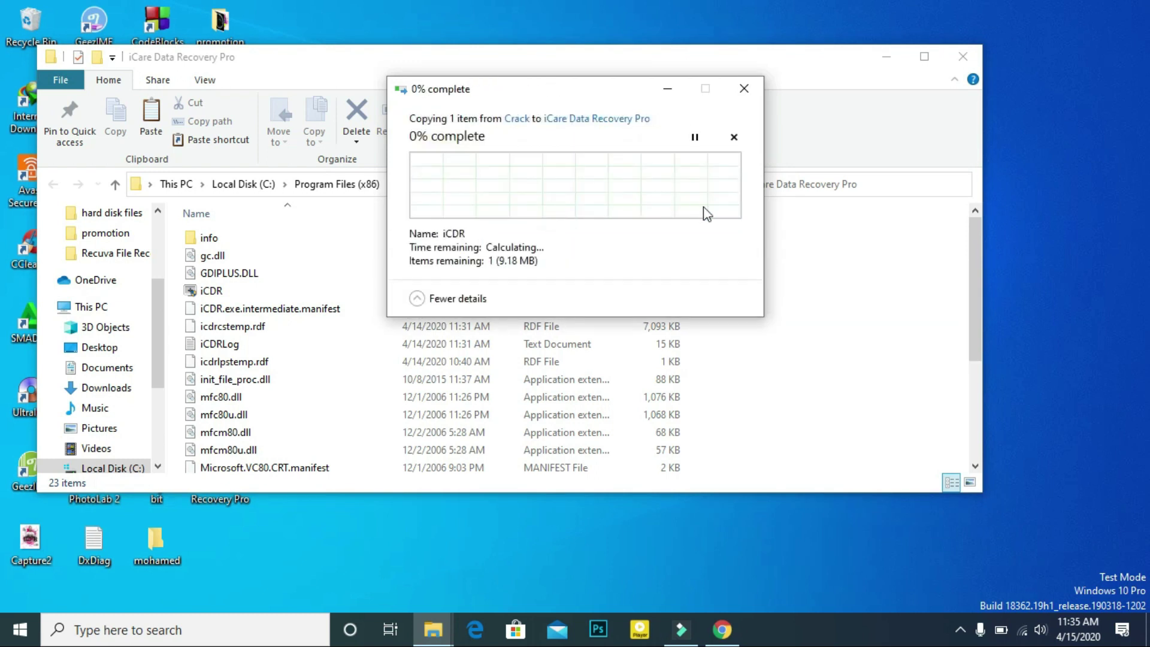
pyautogui.click(965, 60)
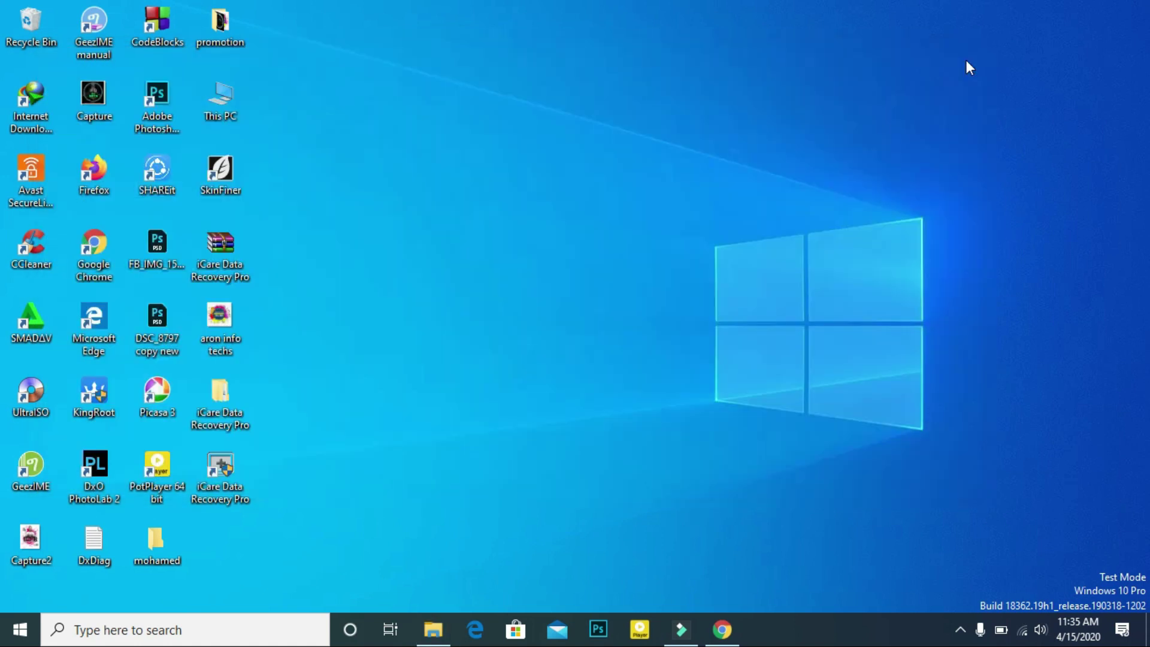
# Launch iCare Data Recovery Pro from its desktop shortcut and minimize its window.
pyautogui.doubleClick(237, 492)
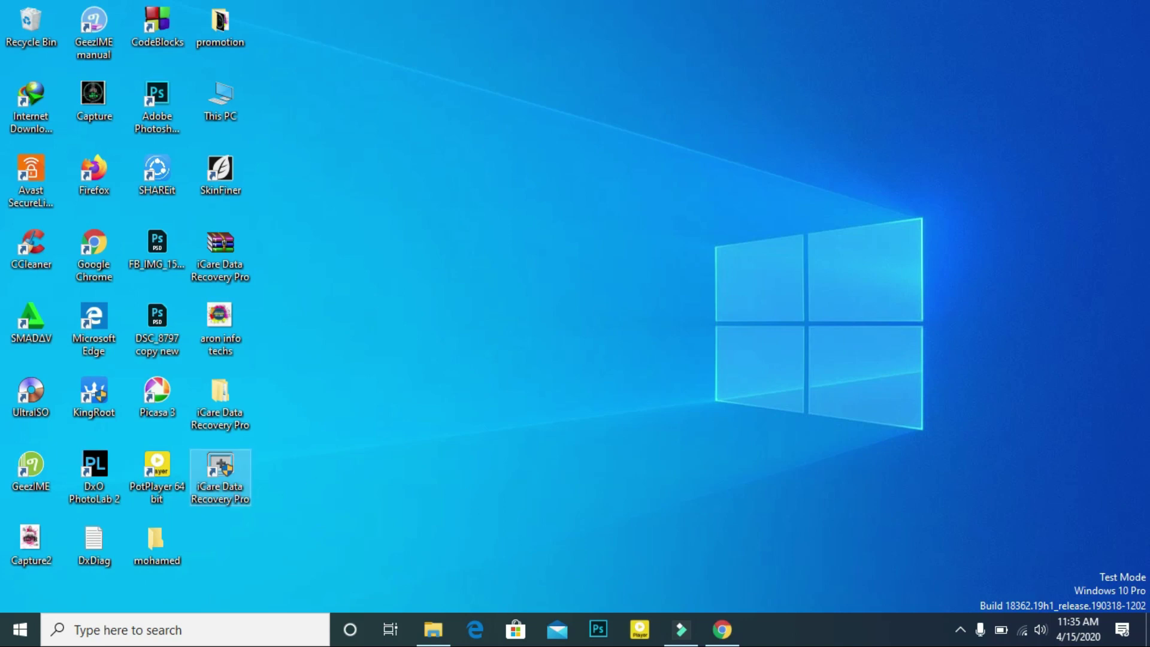
pyautogui.click(495, 442)
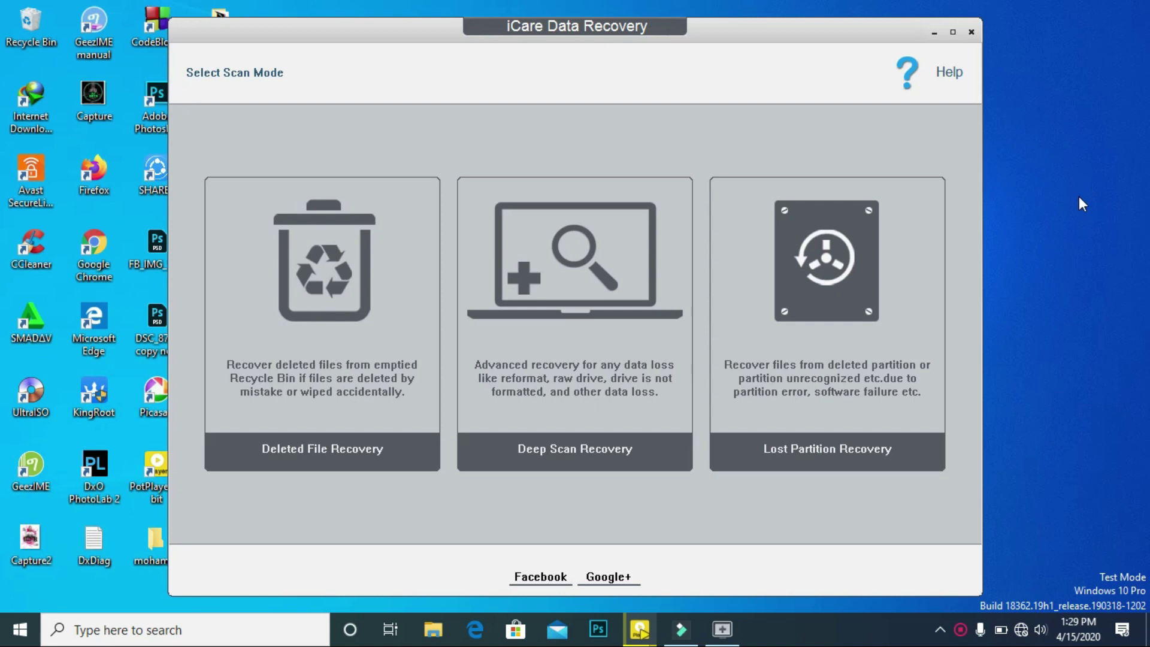
pyautogui.click(934, 33)
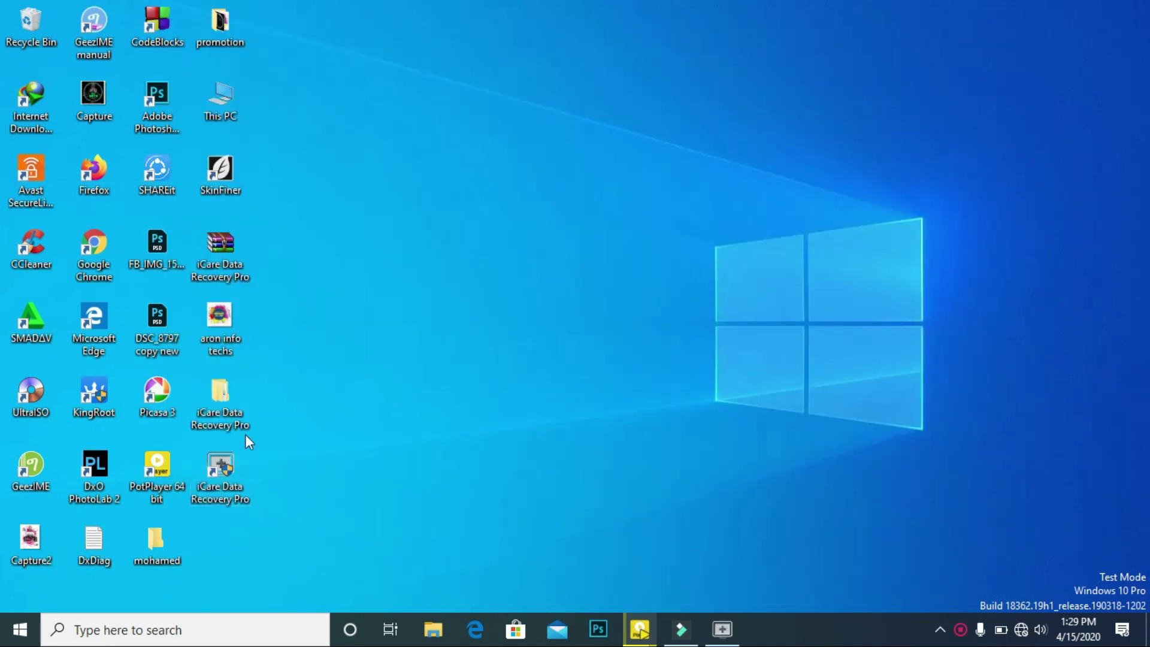
# Open USB Drive (G:) from This PC in a maximized window and permanently delete all its files and folders.
pyautogui.doubleClick(235, 88)
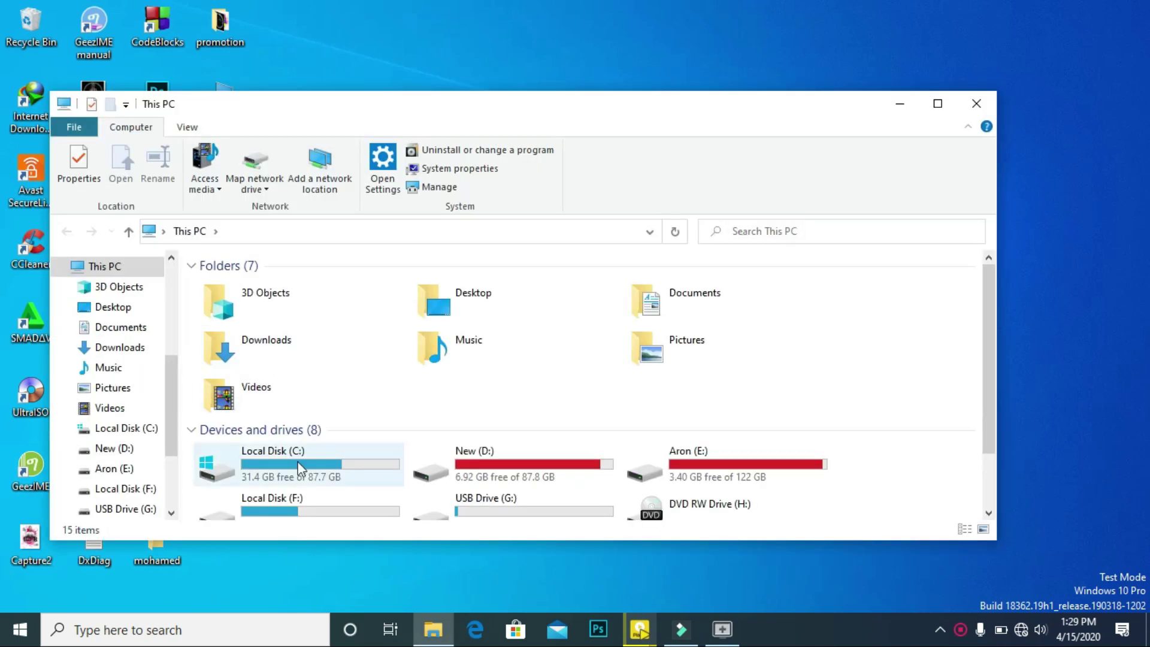
pyautogui.click(923, 108)
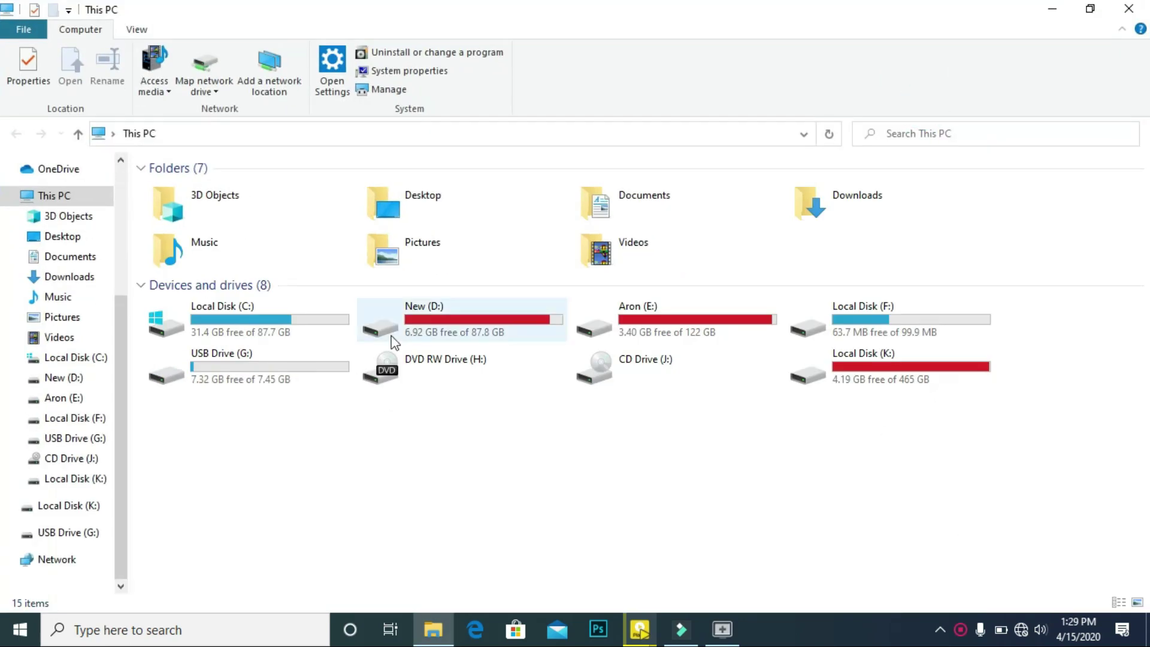
pyautogui.doubleClick(274, 384)
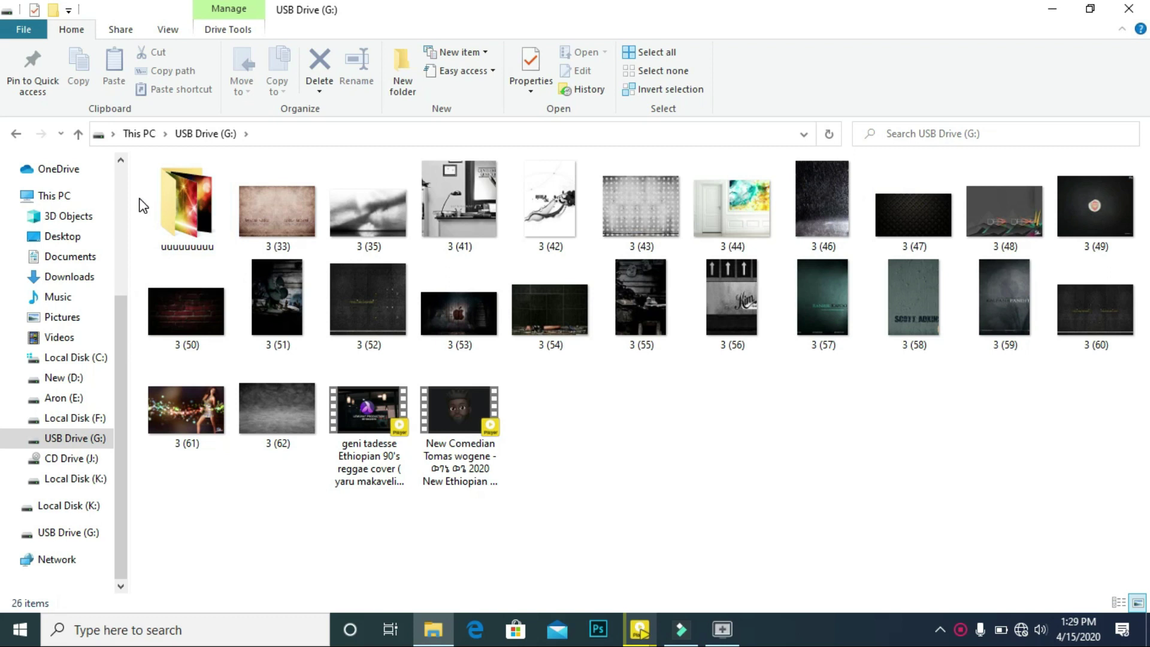
pyautogui.moveTo(145, 199); pyautogui.dragTo(1140, 508)
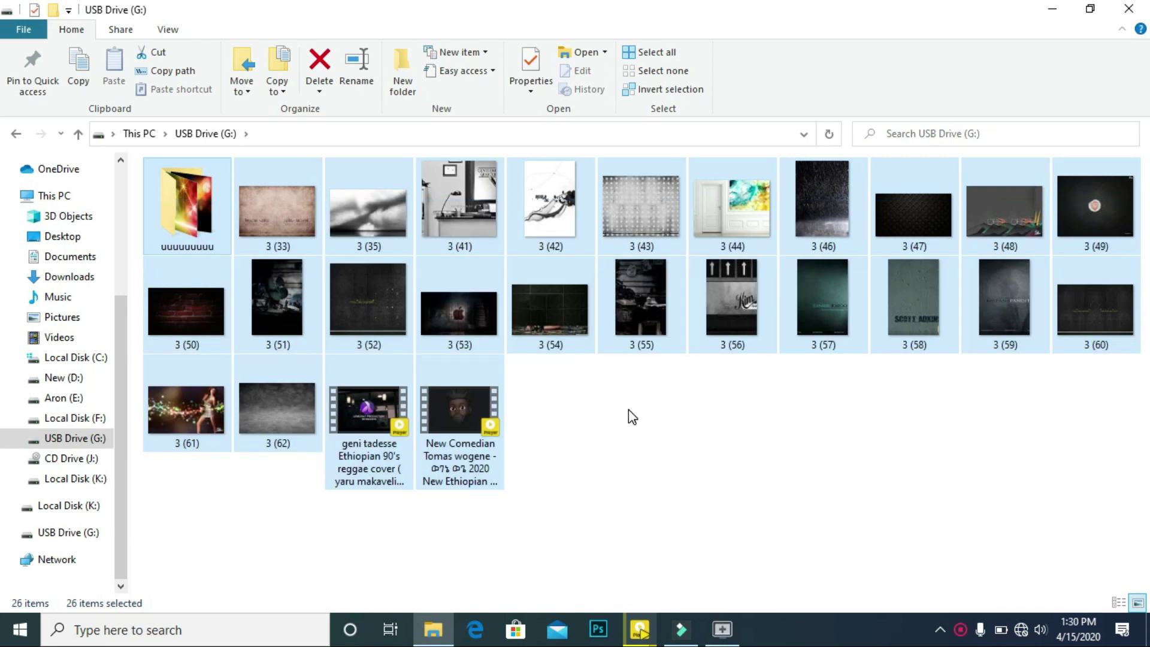
pyautogui.hotkey('shift', 'Delete')
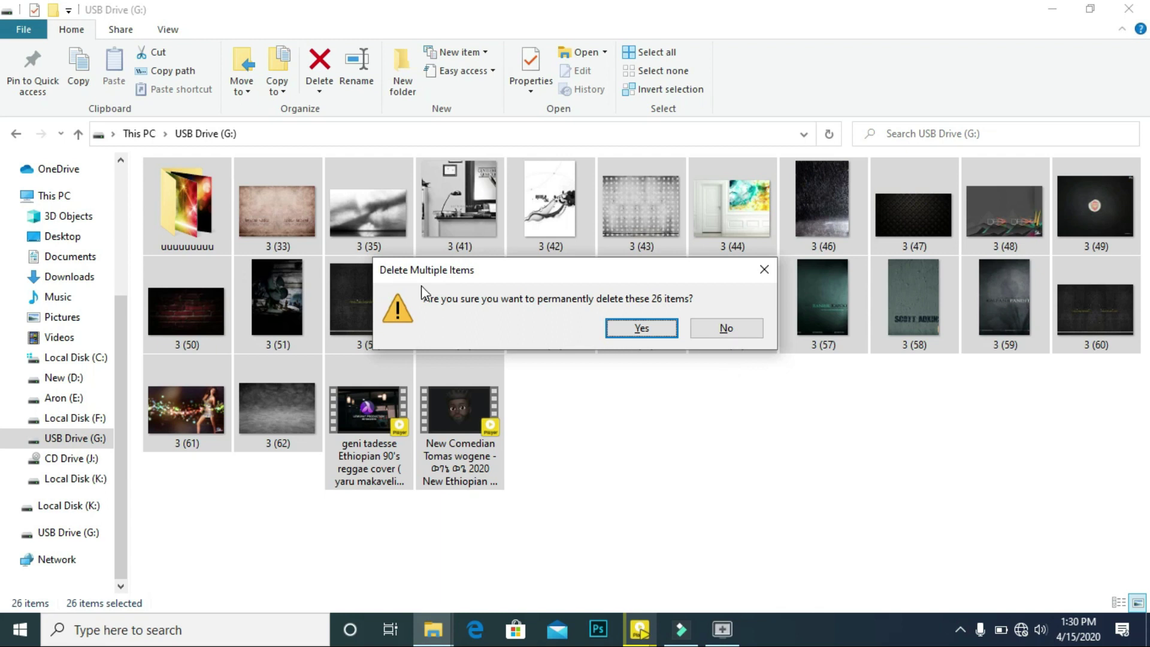
pyautogui.click(647, 332)
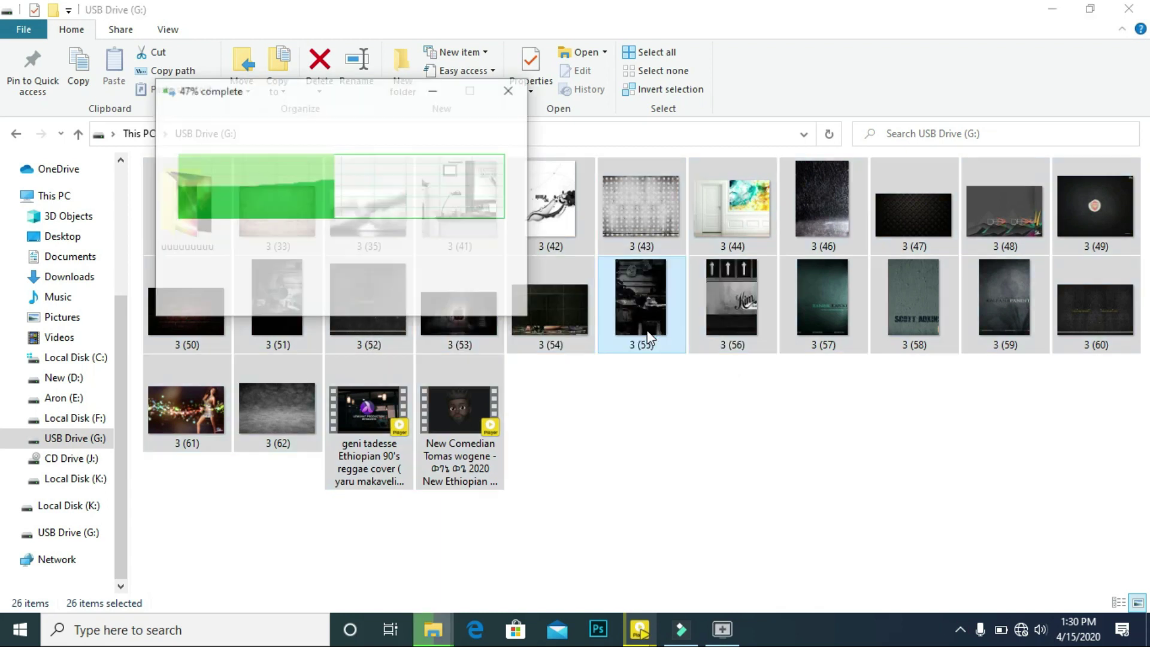
# Return to This PC and reopen USB Drive (G:) to check its contents.
pyautogui.click(311, 270)
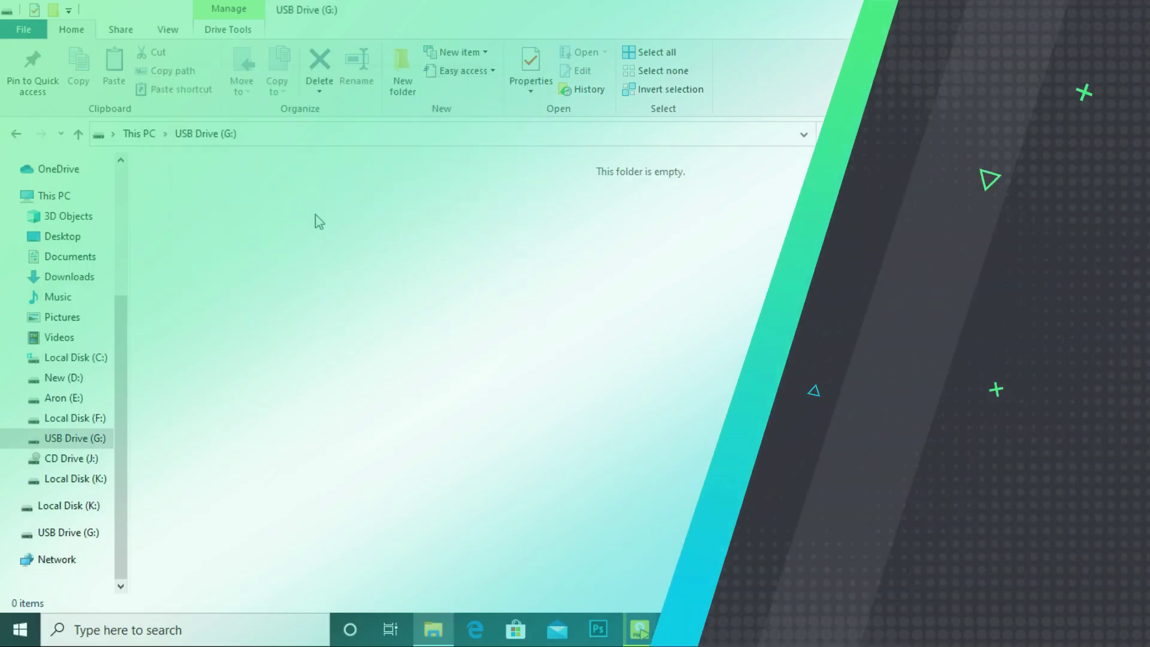
pyautogui.click(350, 204)
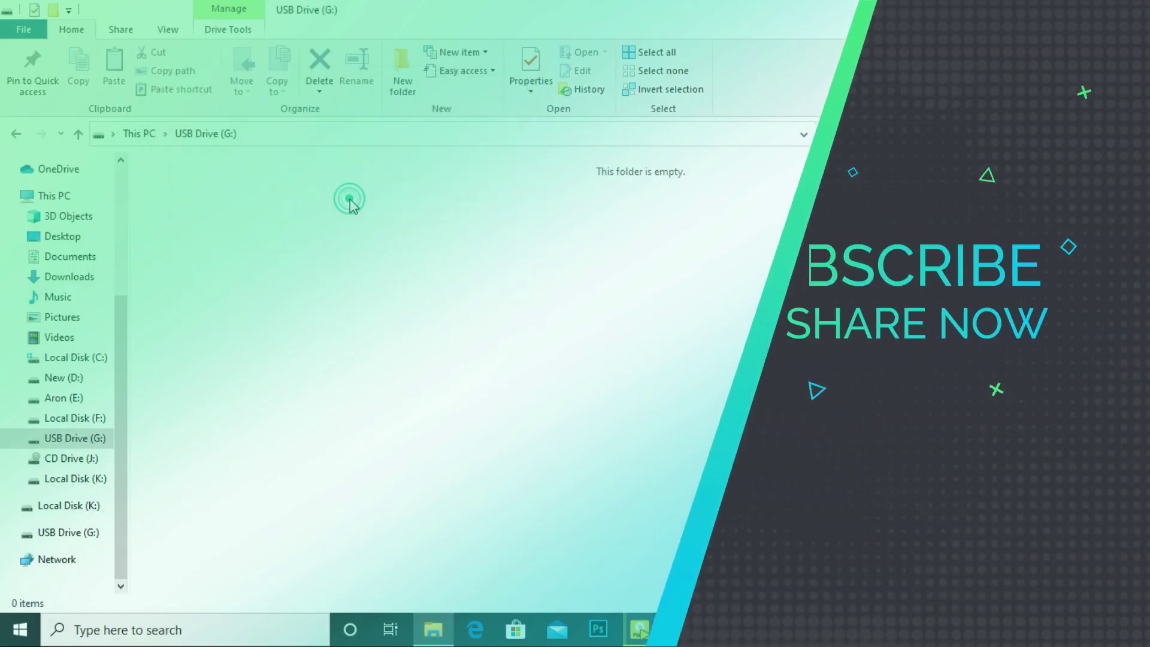
pyautogui.click(15, 136)
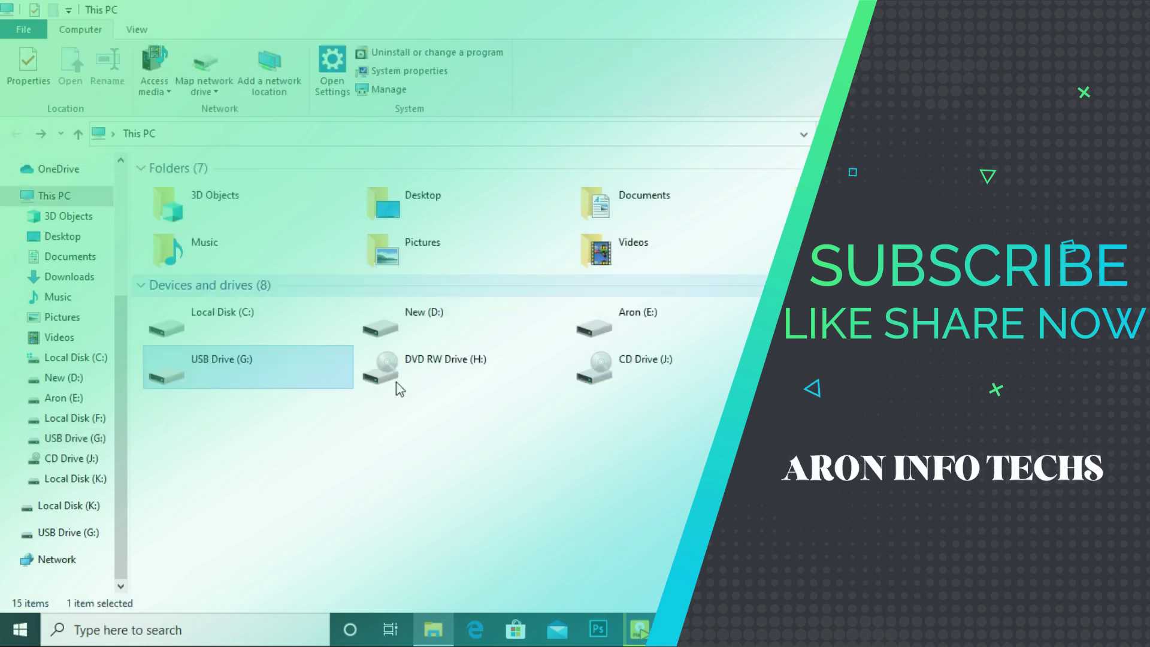
pyautogui.doubleClick(284, 389)
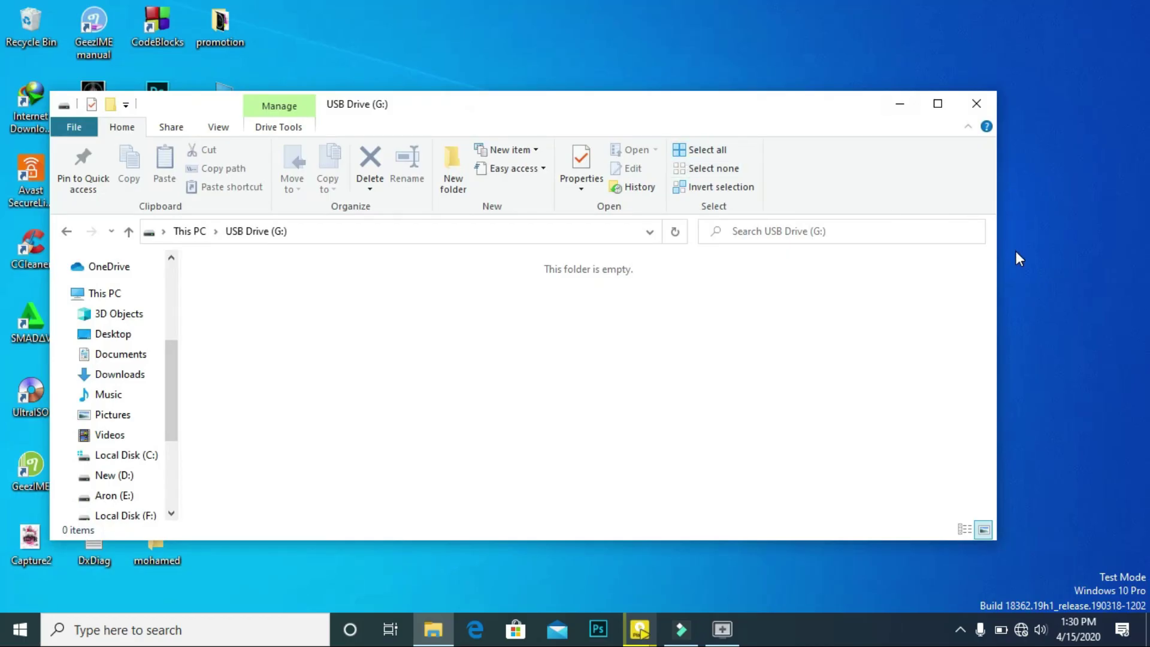
# Narrow the USB Drive (G:) window, place it beside iCare Data Recovery, and bring the recovery program to the front.
pyautogui.moveTo(997, 260); pyautogui.dragTo(486, 223)
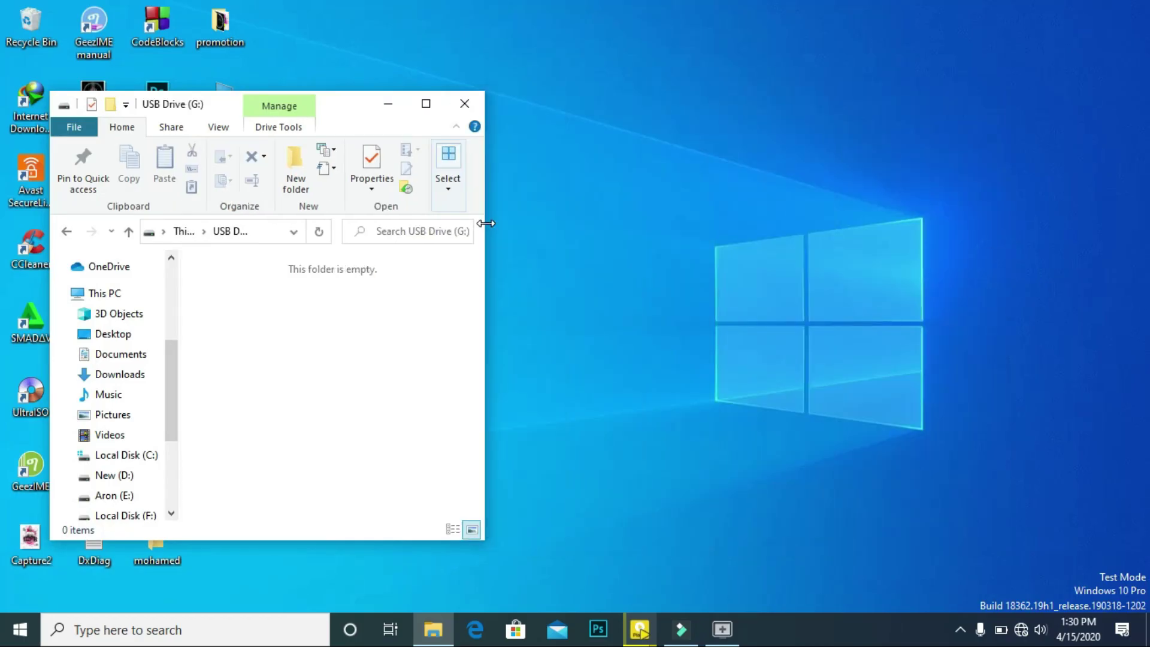
pyautogui.click(722, 630)
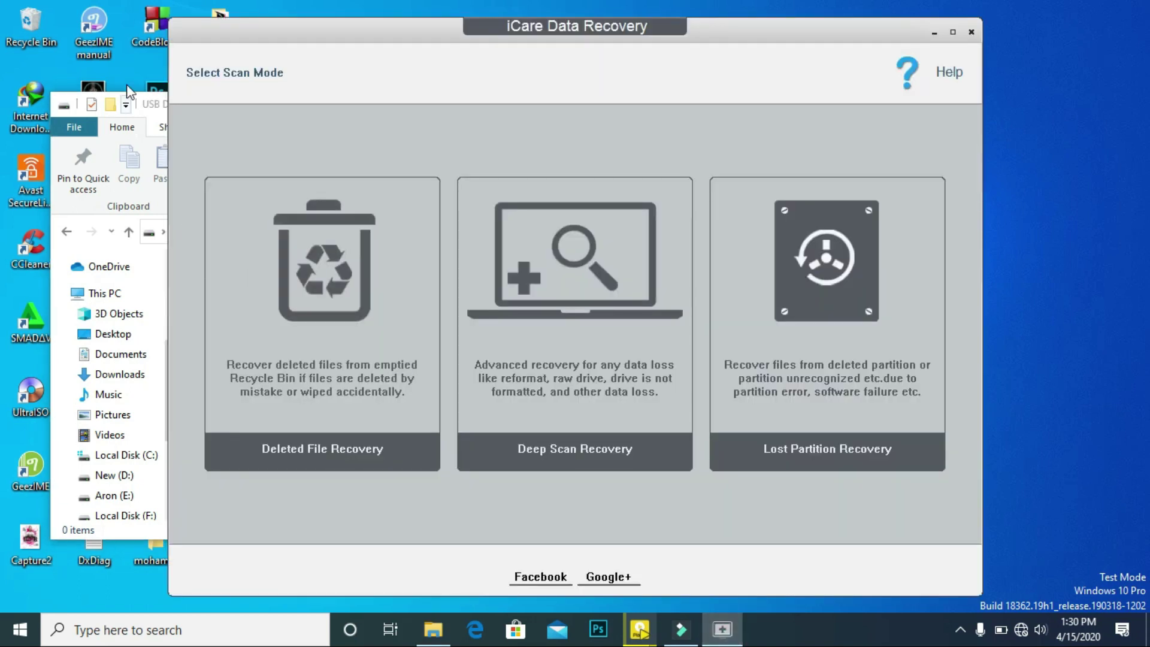
pyautogui.moveTo(2, 75); pyautogui.dragTo(70, 56)
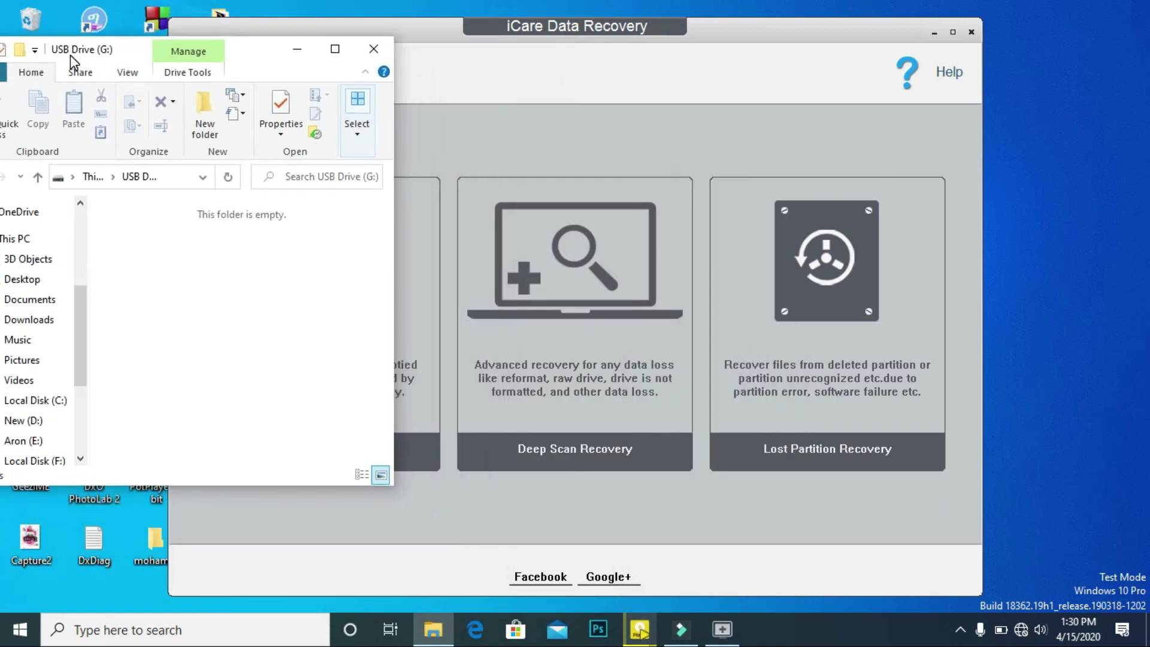
pyautogui.click(509, 72)
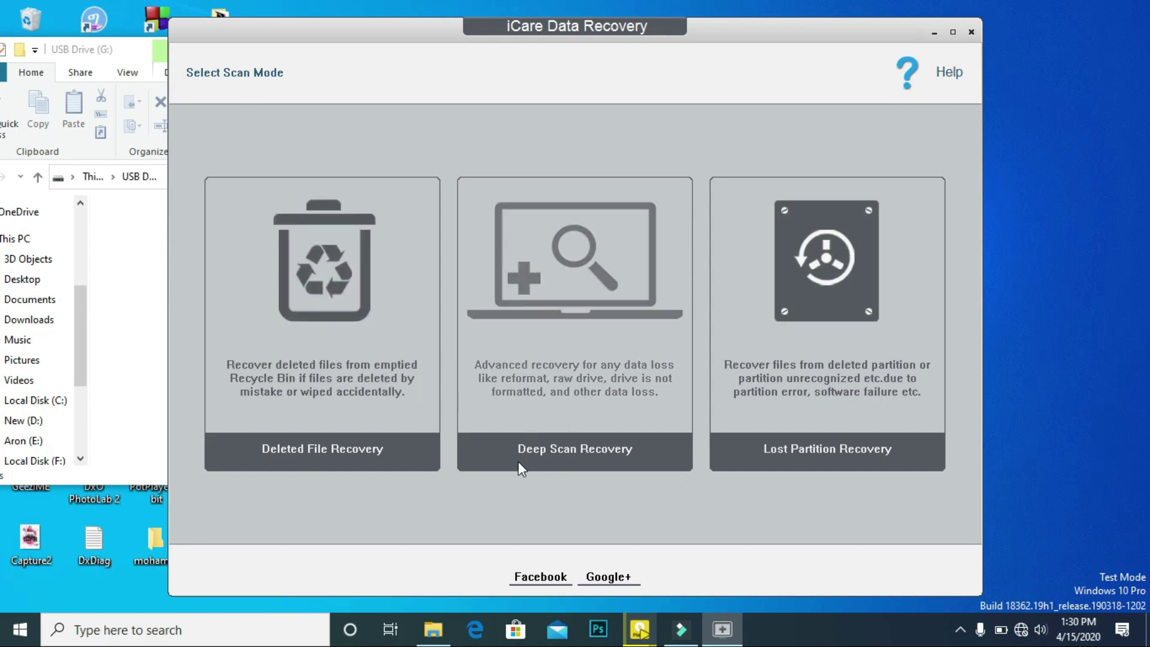
# Scan the G: USB partition with Deleted File Recovery and dismiss the Deep Scan Recovery notice.
pyautogui.click(285, 466)
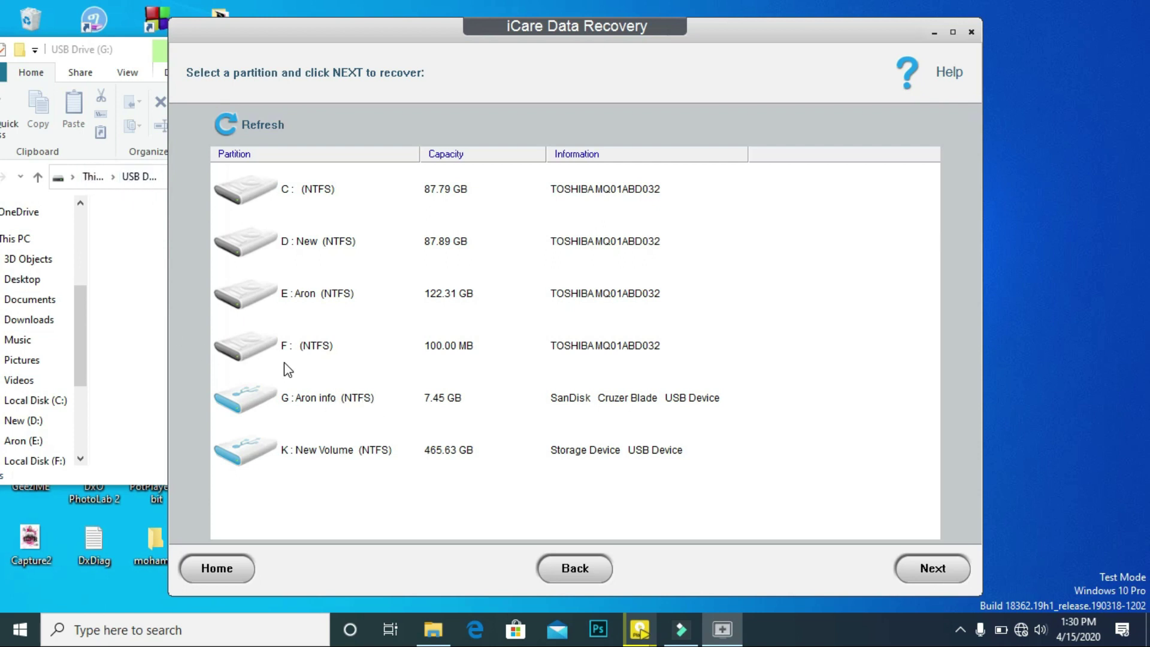
pyautogui.click(327, 413)
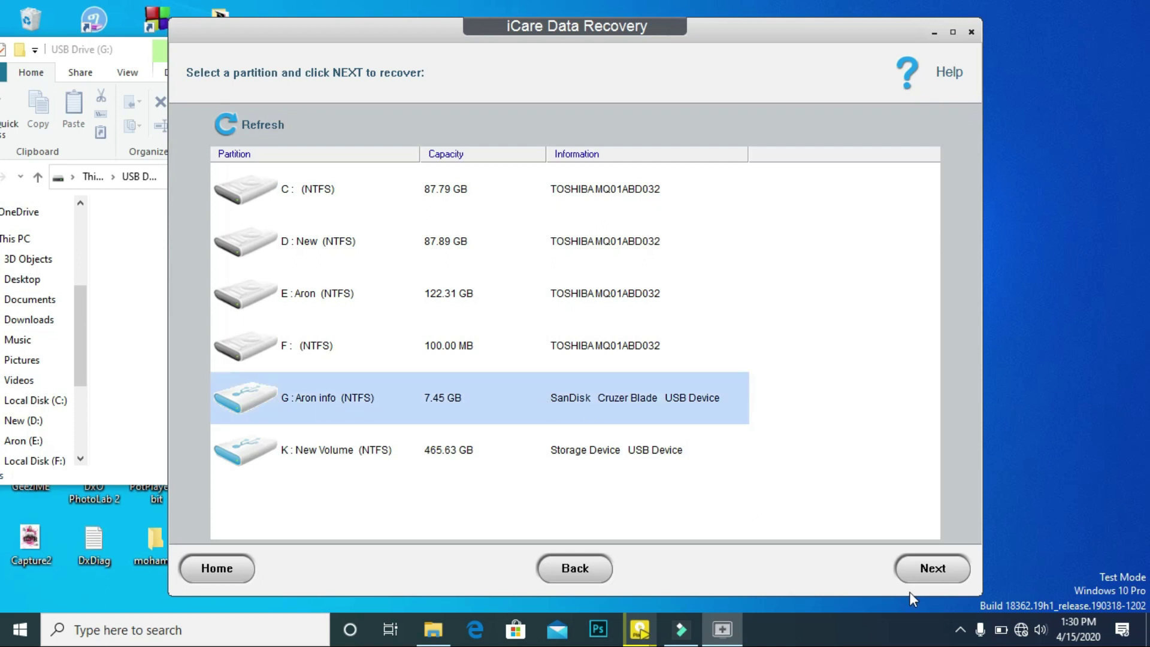
pyautogui.click(926, 572)
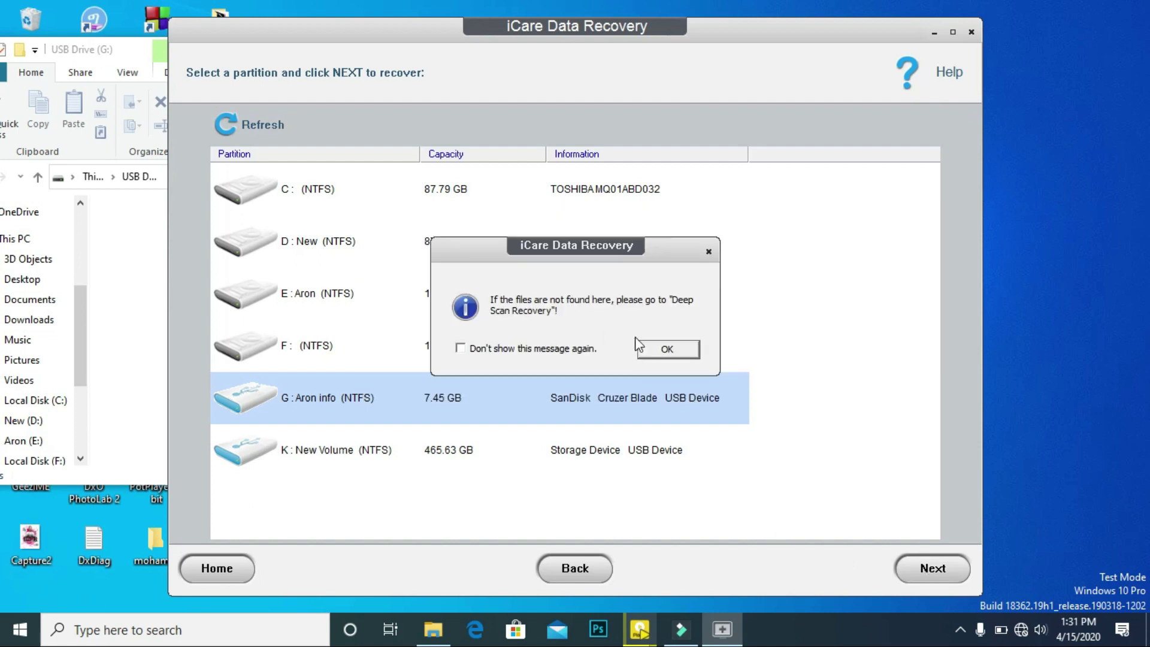
pyautogui.click(666, 350)
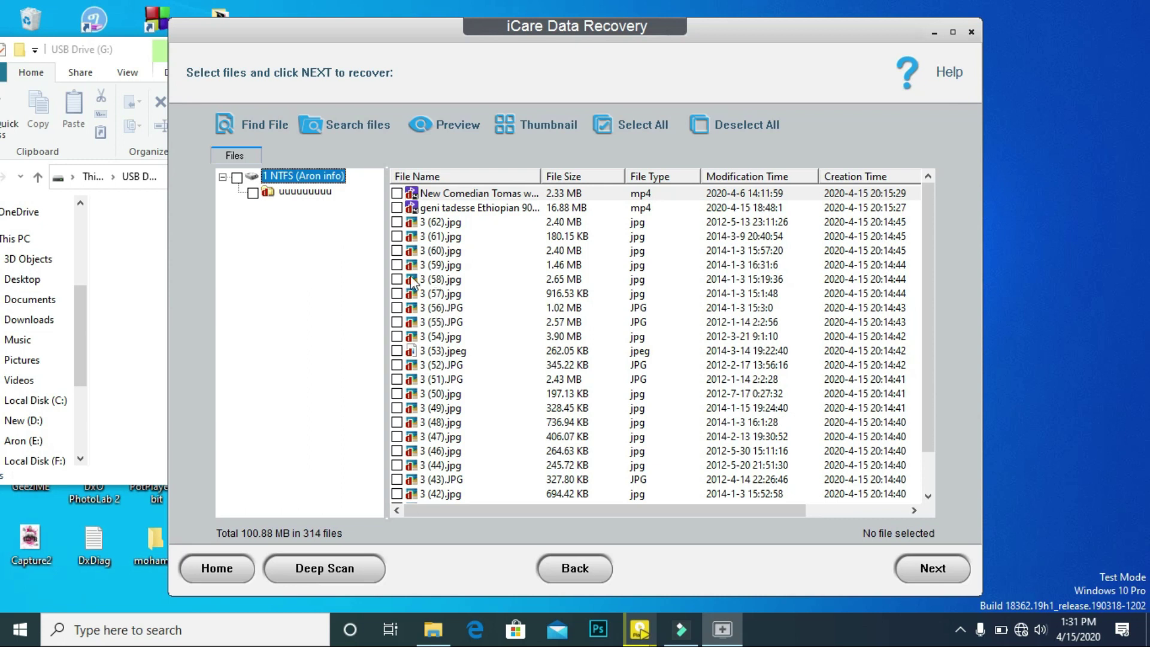
# Select all files found on the NTFS partition and recover them to G:\, accepting the same-drive caution.
pyautogui.click(236, 178)
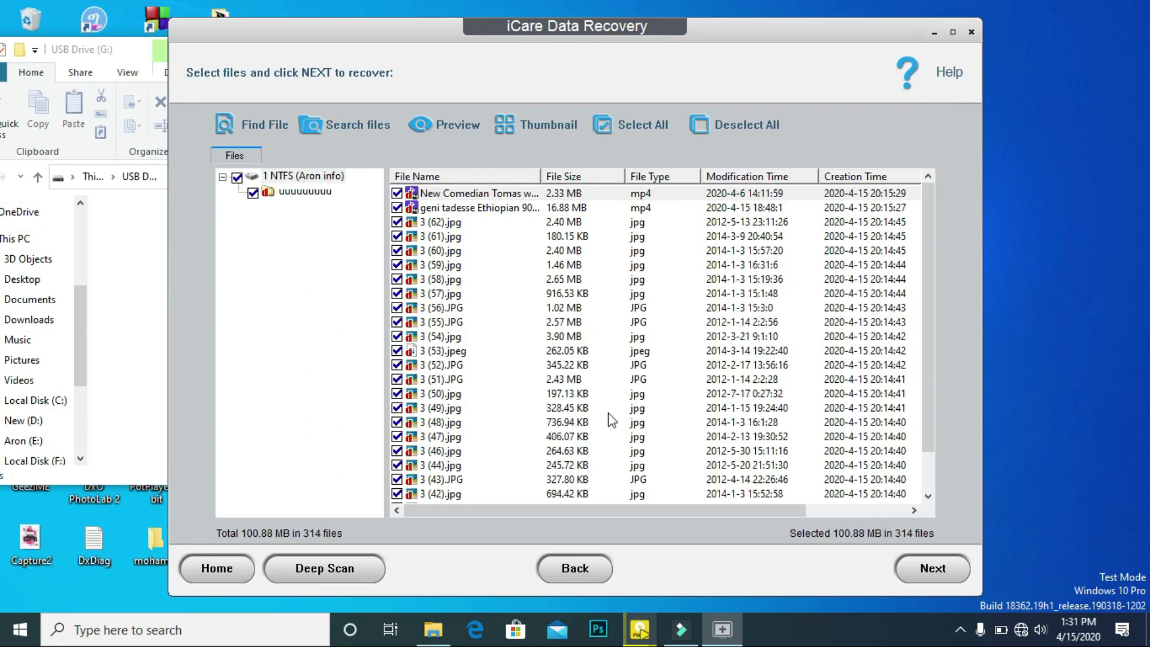
pyautogui.click(920, 579)
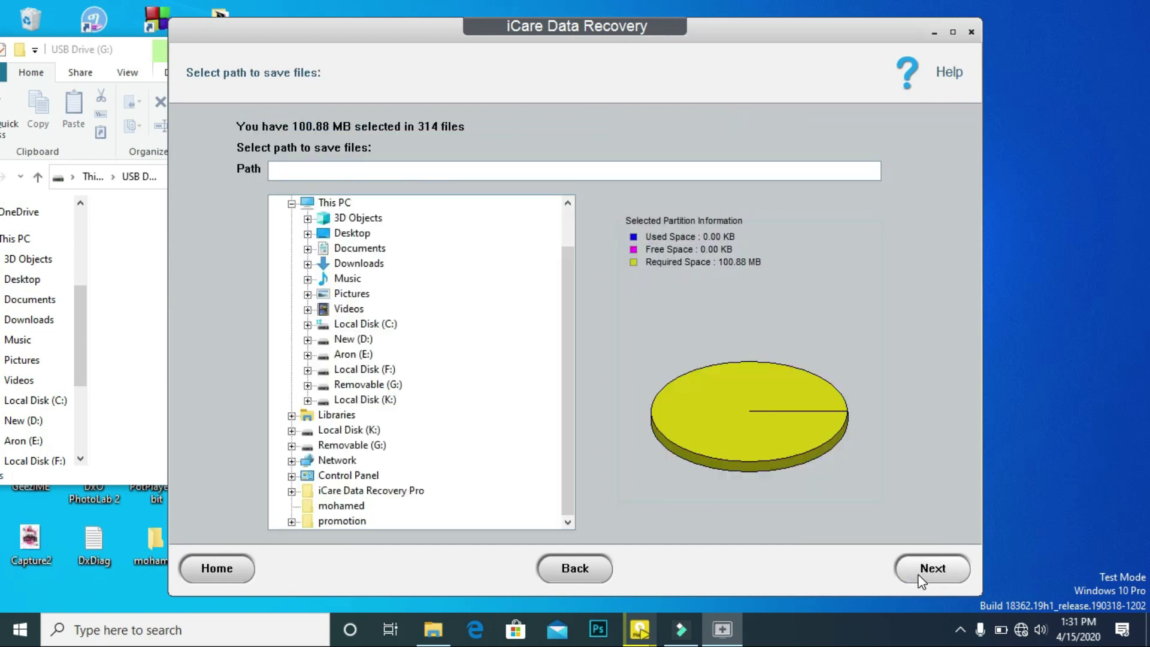
pyautogui.click(368, 391)
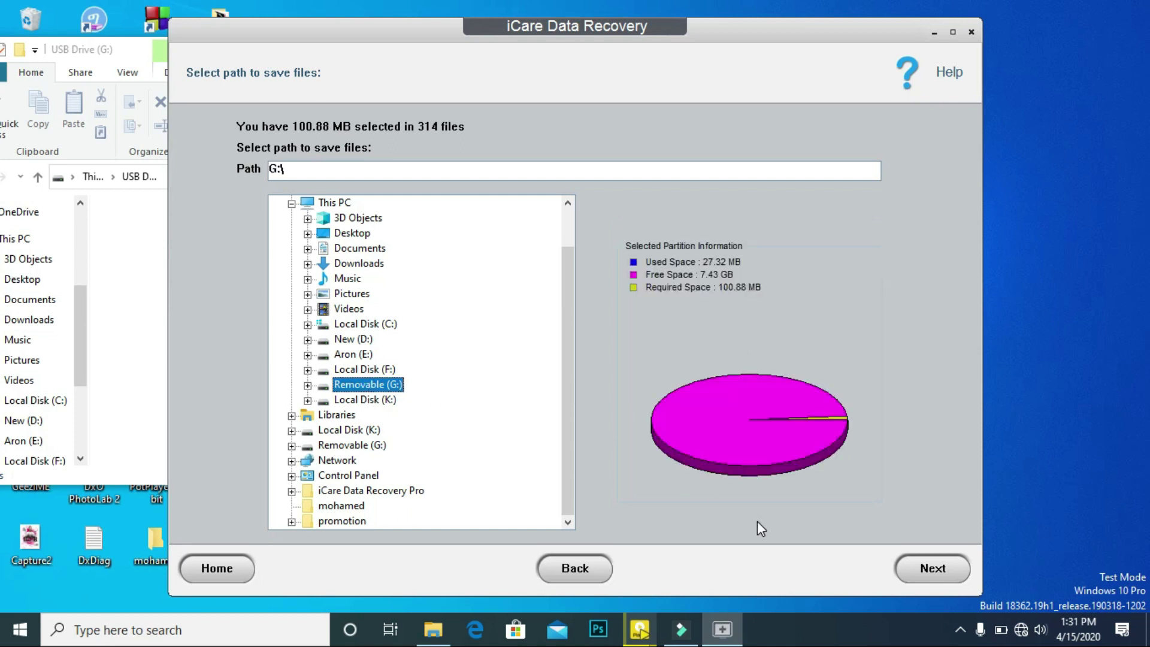
pyautogui.click(919, 572)
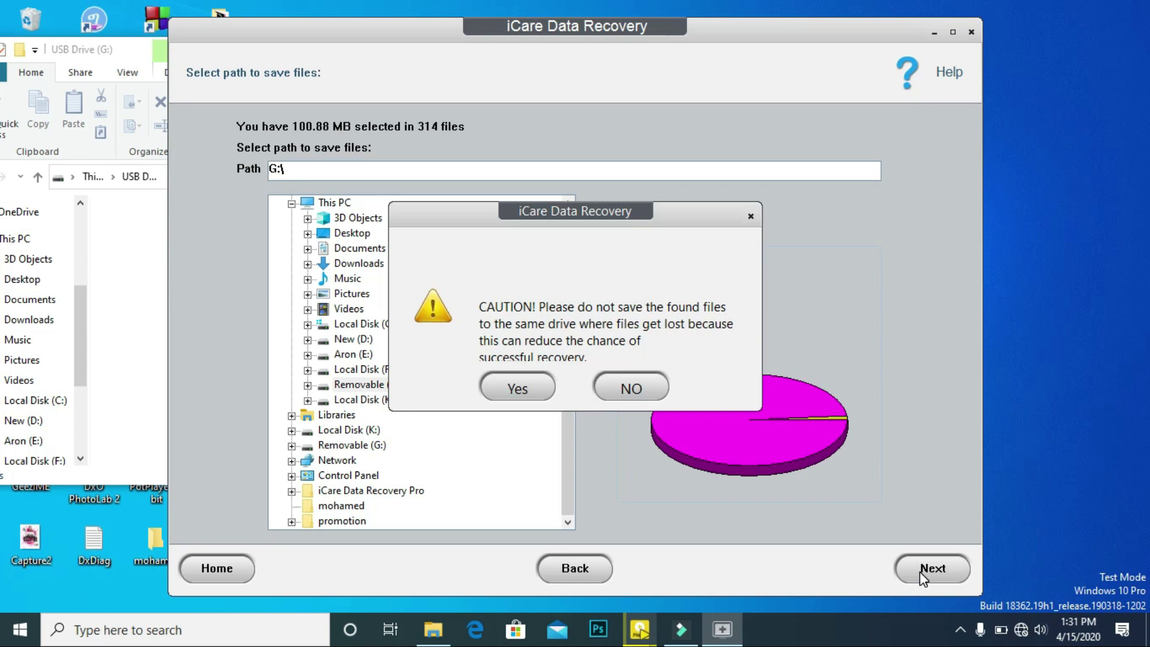
pyautogui.click(518, 391)
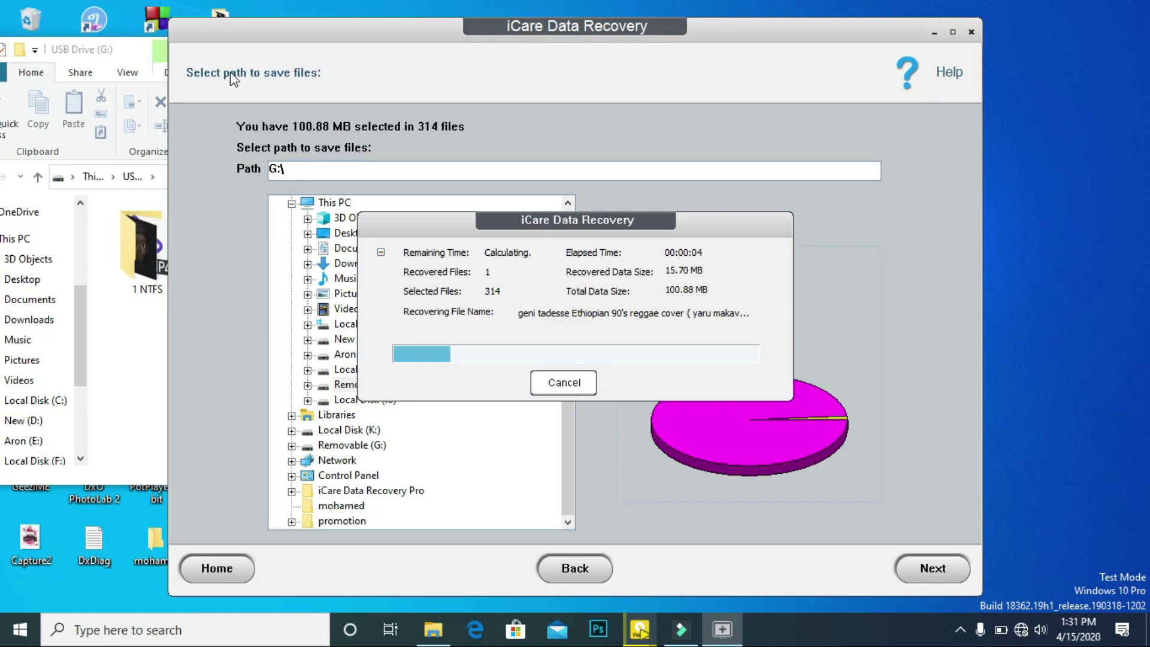
# Bring the USB Drive (G:) folder window forward and open the saved path of the recovered files.
pyautogui.click(109, 71)
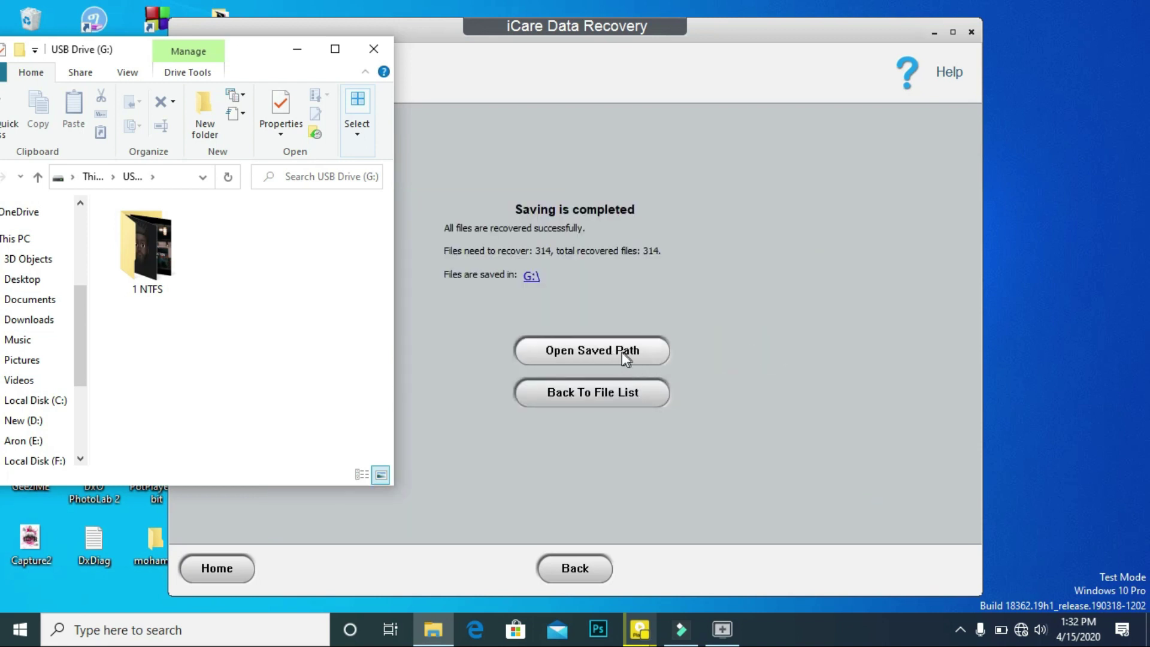
pyautogui.click(608, 354)
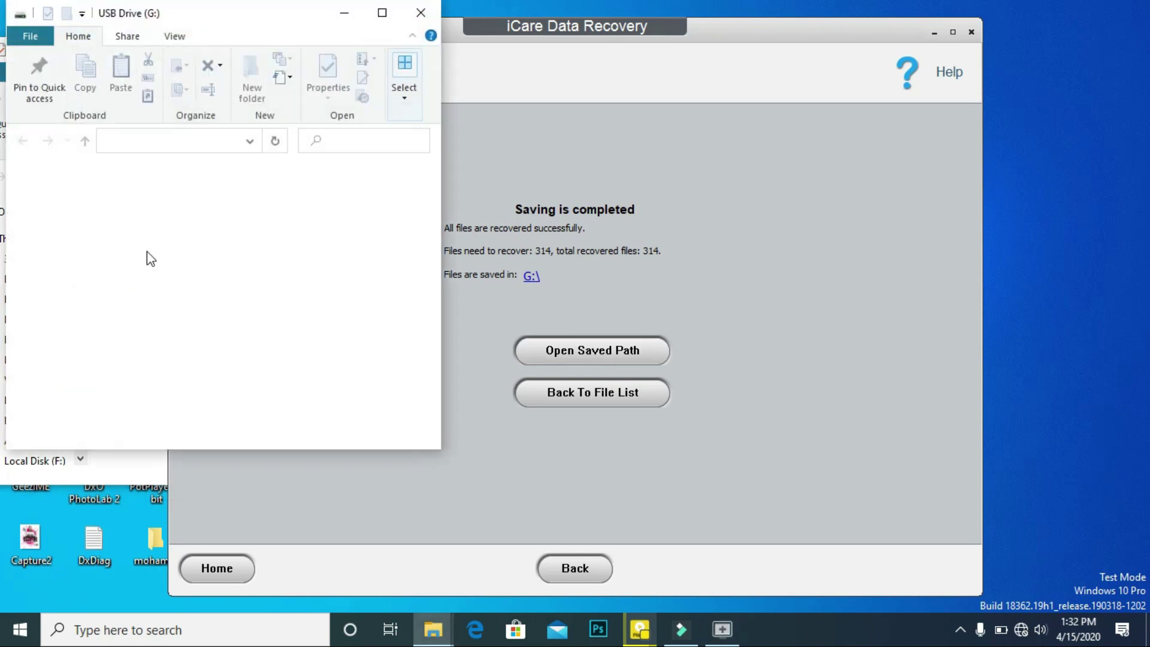
# Close the duplicate USB Drive (G:) window, then bring the remaining one forward and maximize it.
pyautogui.doubleClick(173, 197)
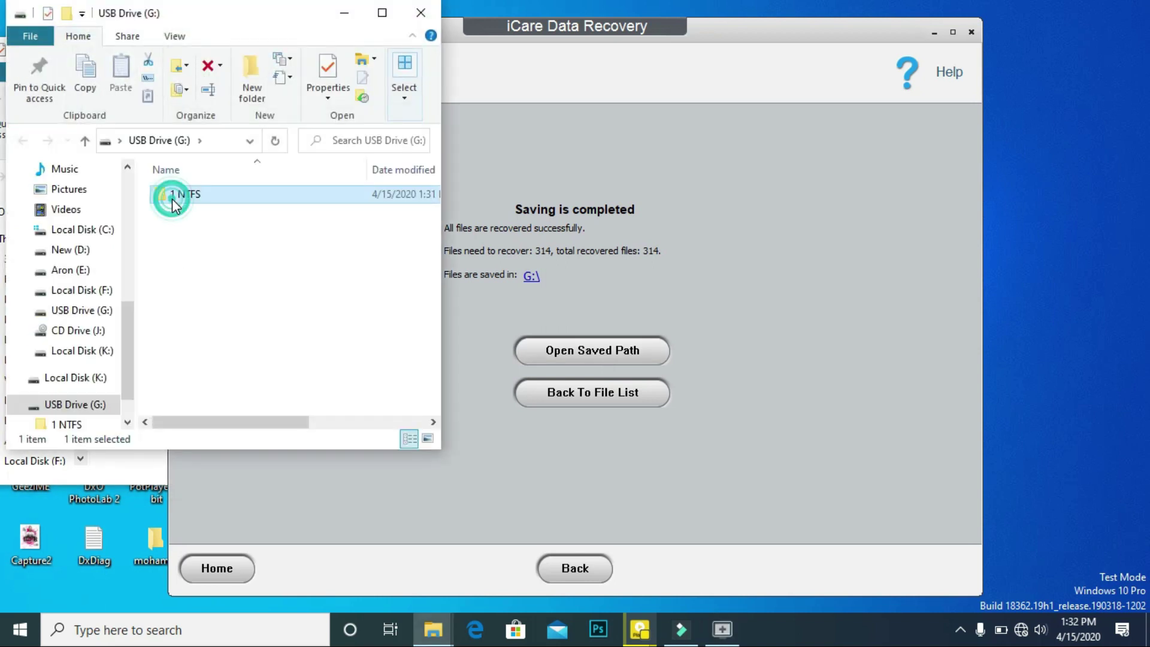
pyautogui.click(419, 13)
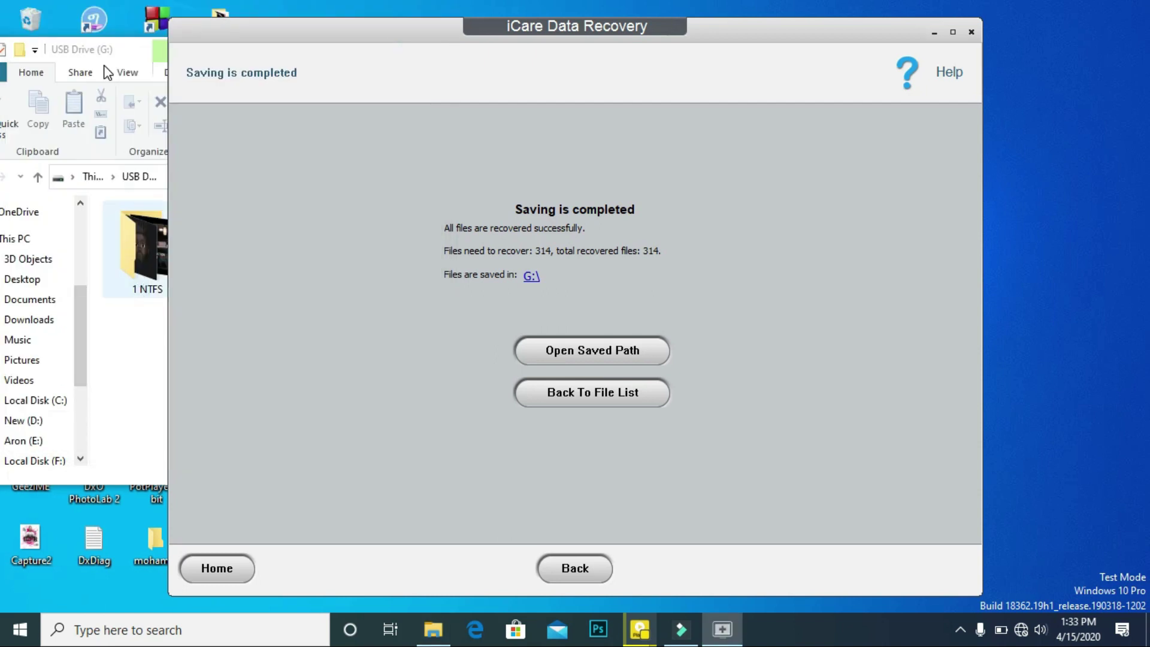
pyautogui.click(119, 58)
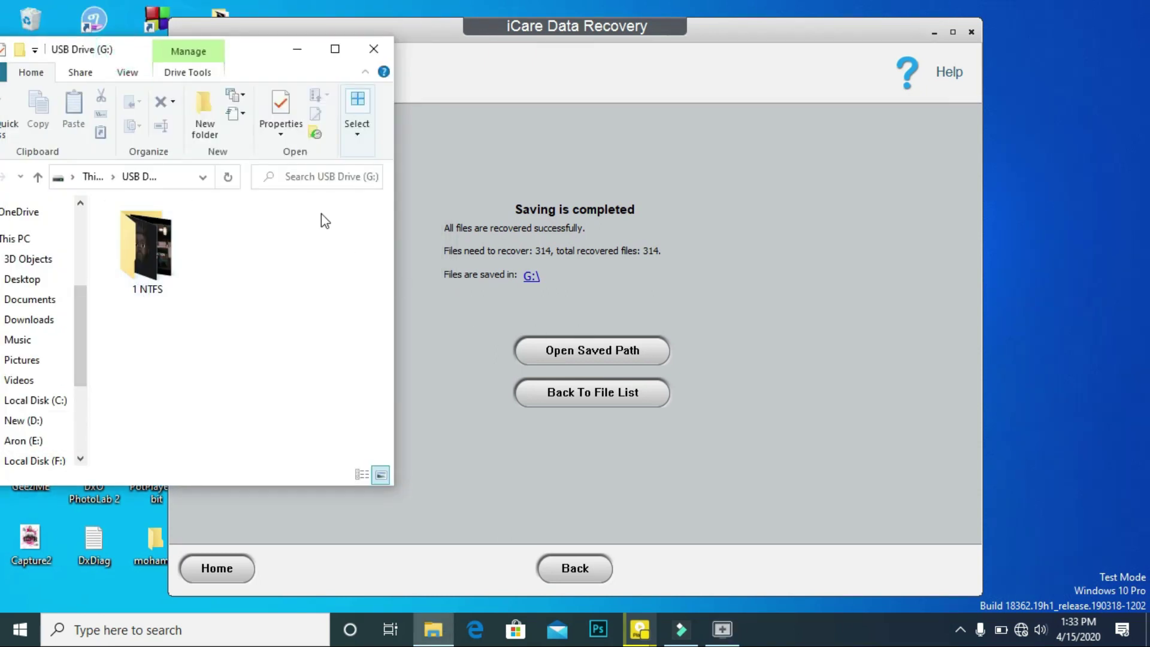
pyautogui.click(343, 53)
# Open the recovered 1 NTFS folder on the USB drive and show its contents as large icons.
pyautogui.doubleClick(170, 199)
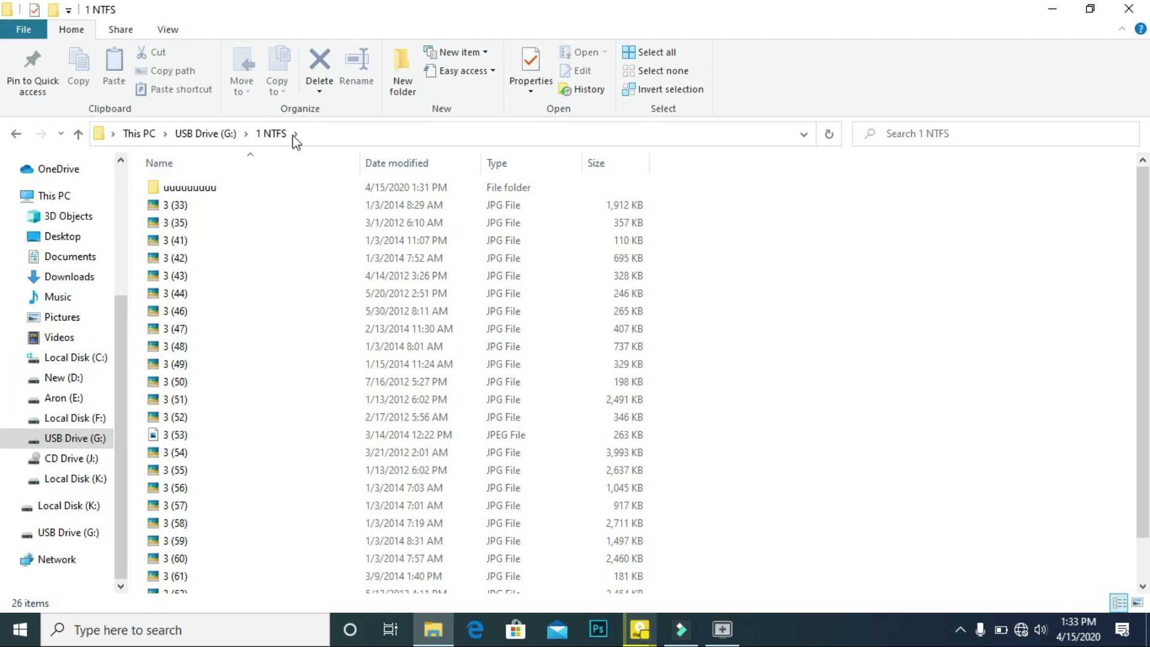
pyautogui.click(166, 31)
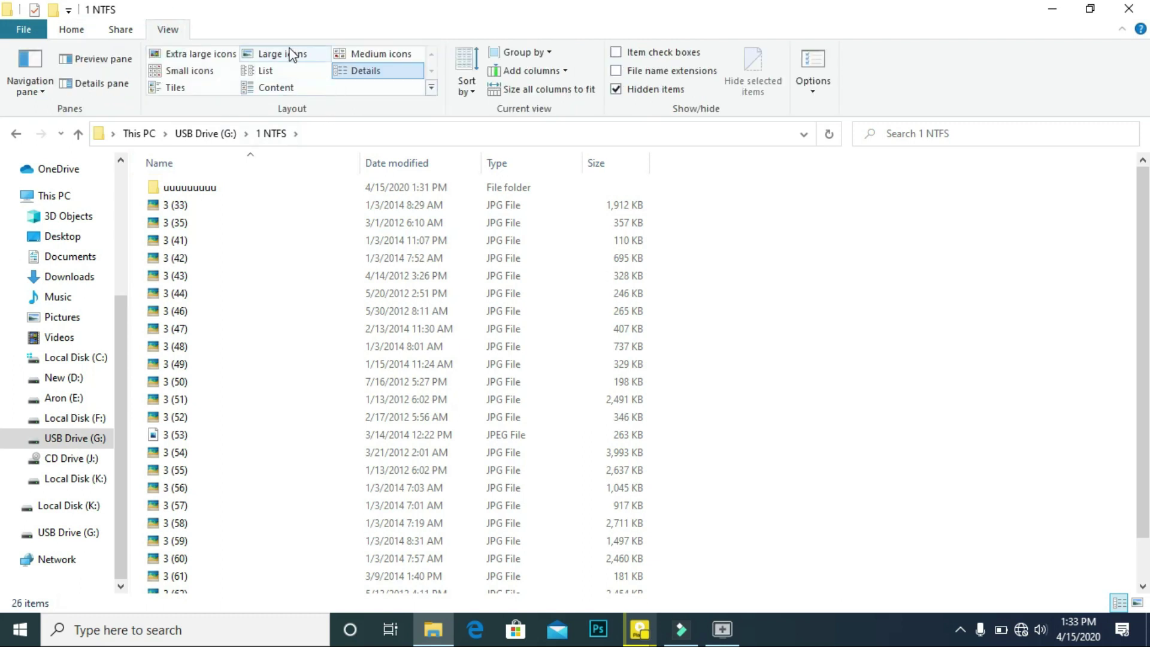
pyautogui.click(286, 54)
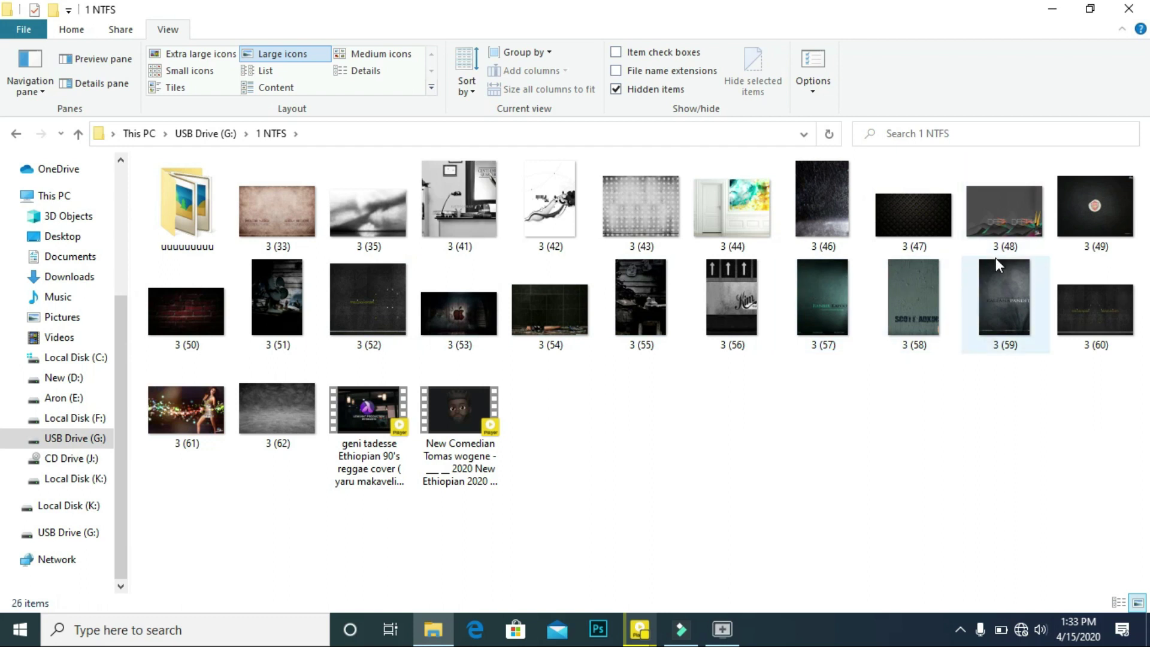
# Open the uuuuuuuuu subfolder and examine its recovered pictures in several layouts, ending with Details.
pyautogui.doubleClick(224, 204)
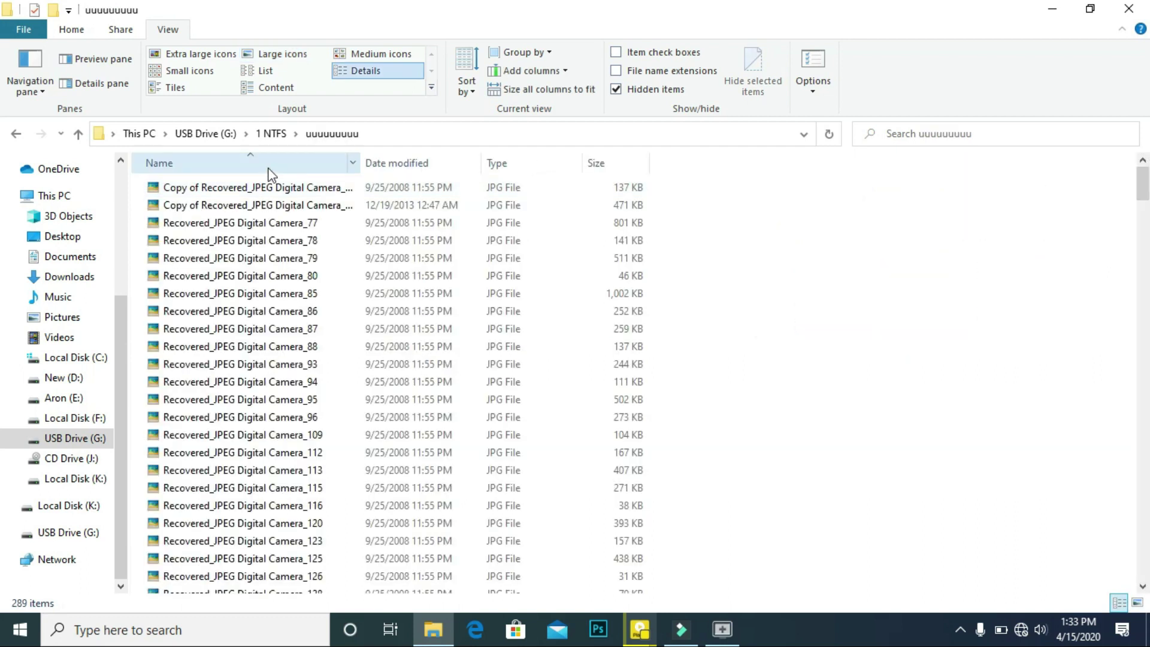
pyautogui.click(286, 53)
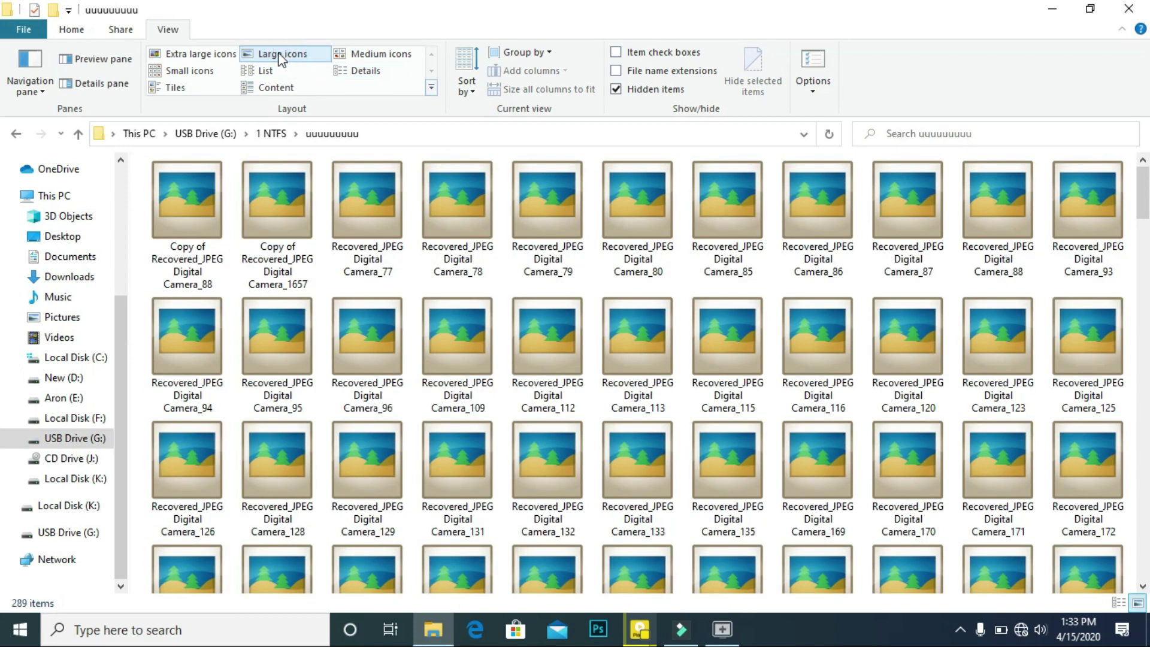
pyautogui.click(198, 53)
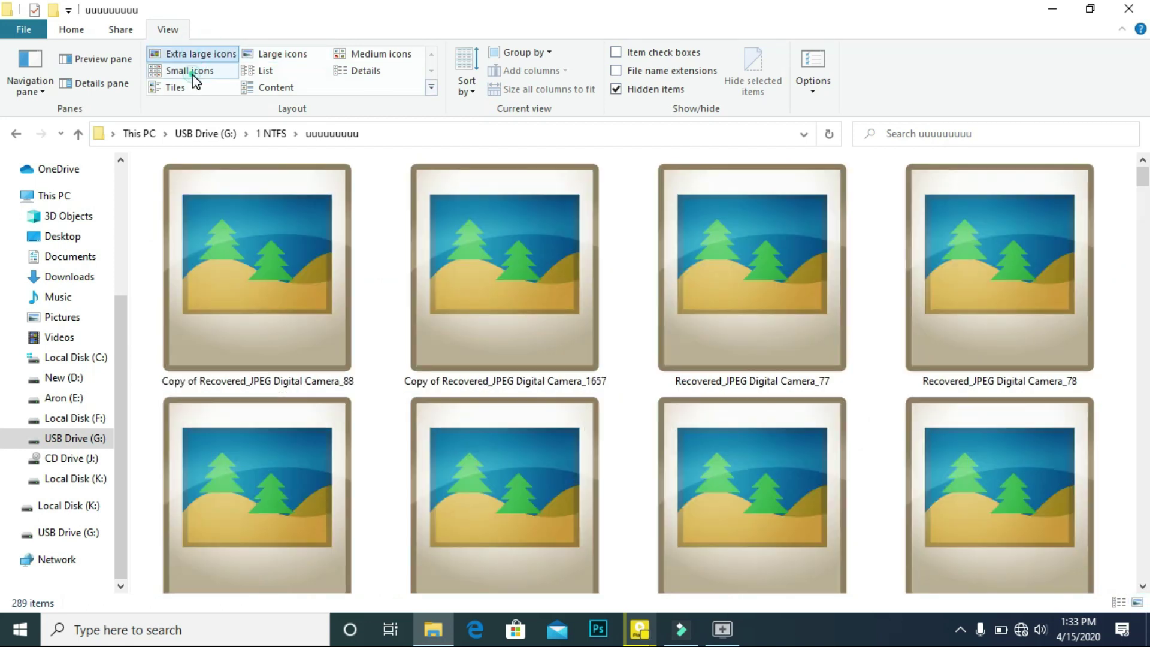
pyautogui.click(193, 71)
pyautogui.click(279, 88)
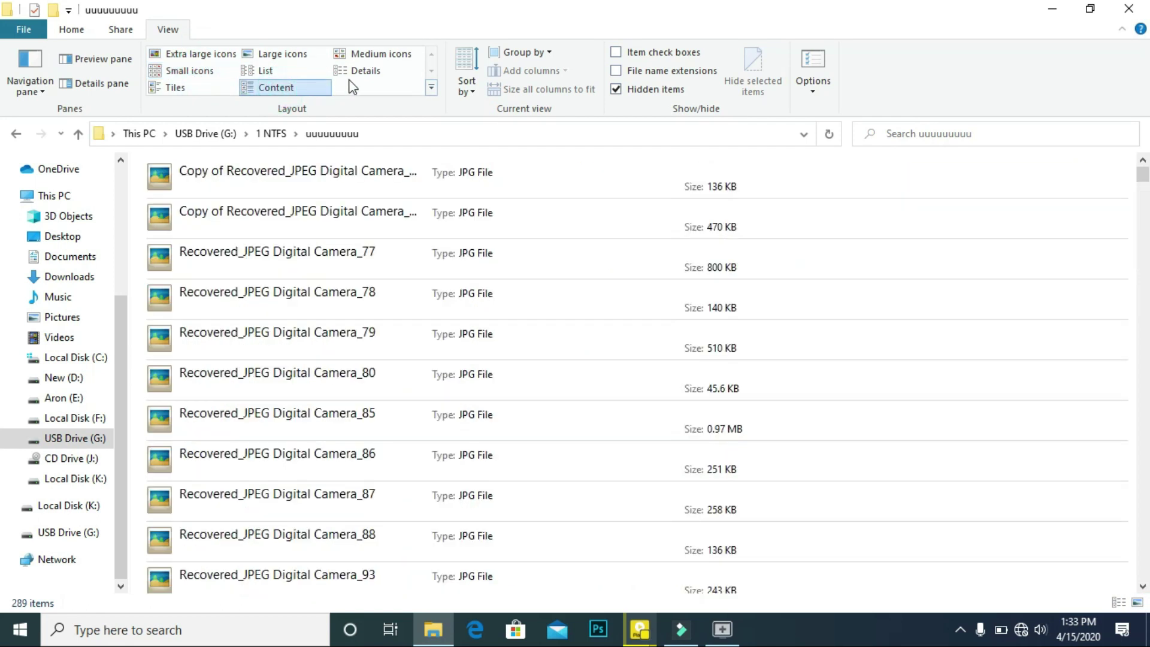
pyautogui.click(354, 76)
pyautogui.click(365, 73)
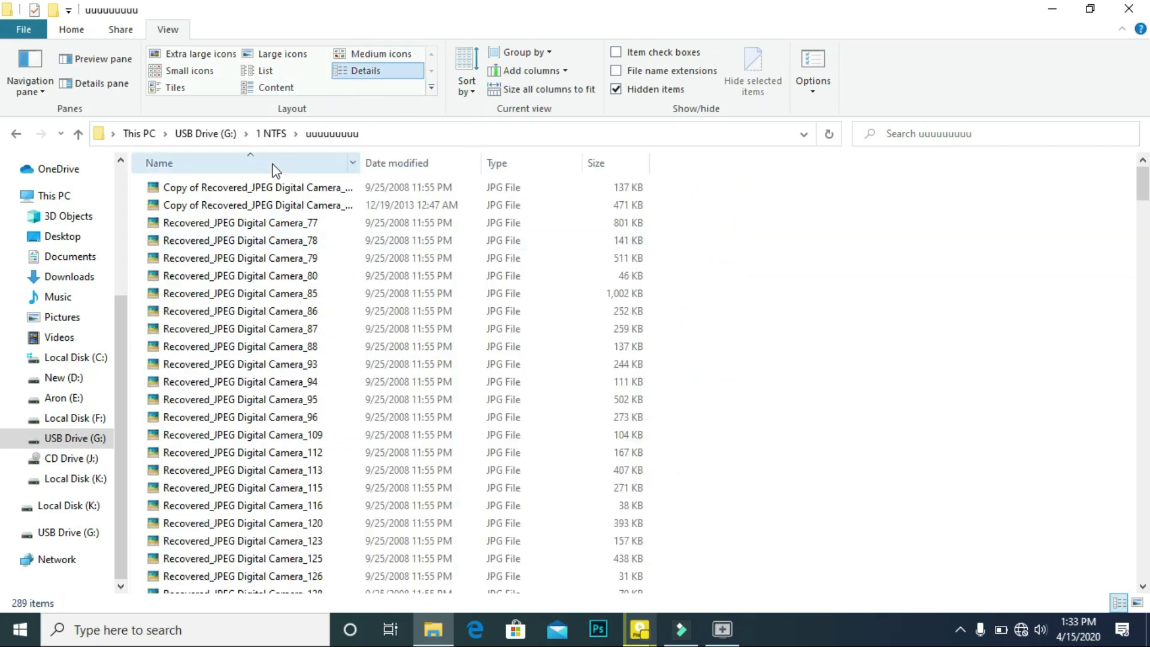
# Return to the 1 NTFS folder and play the recovered New Comedian video to check it.
pyautogui.click(267, 143)
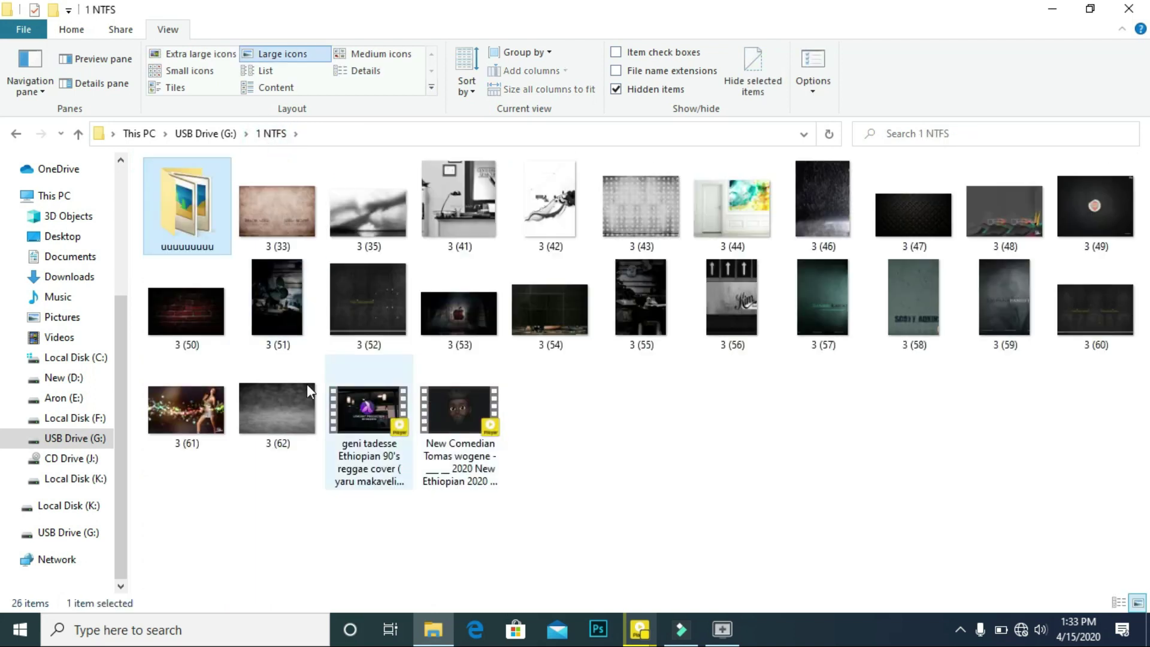
pyautogui.click(394, 415)
pyautogui.click(494, 453)
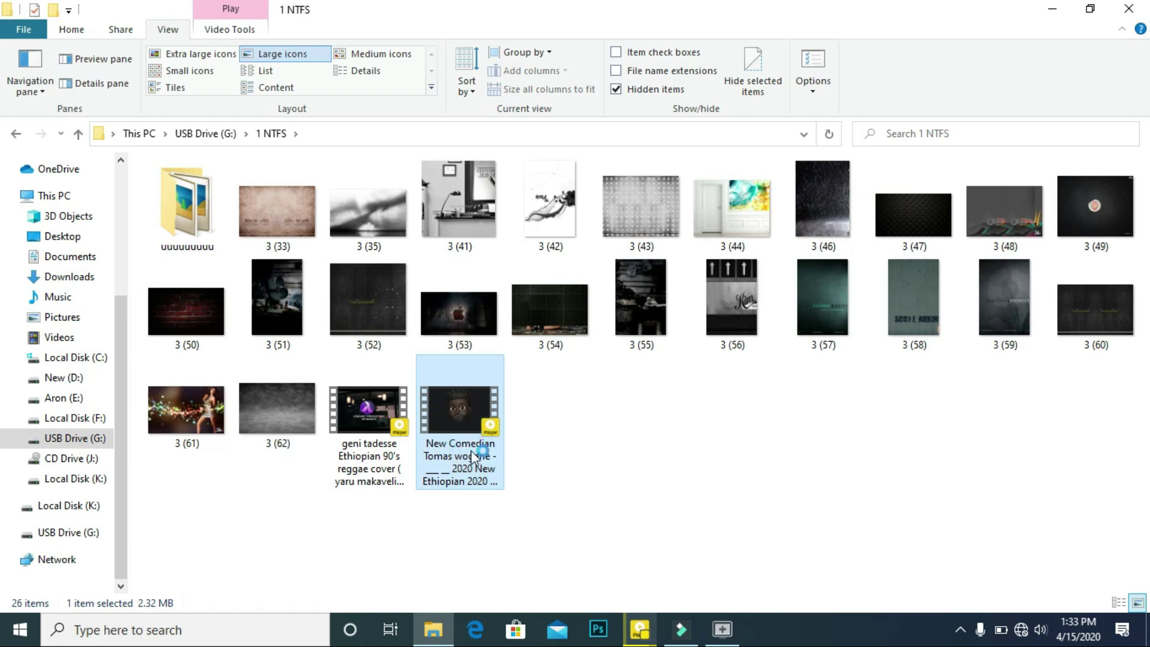
pyautogui.doubleClick(473, 456)
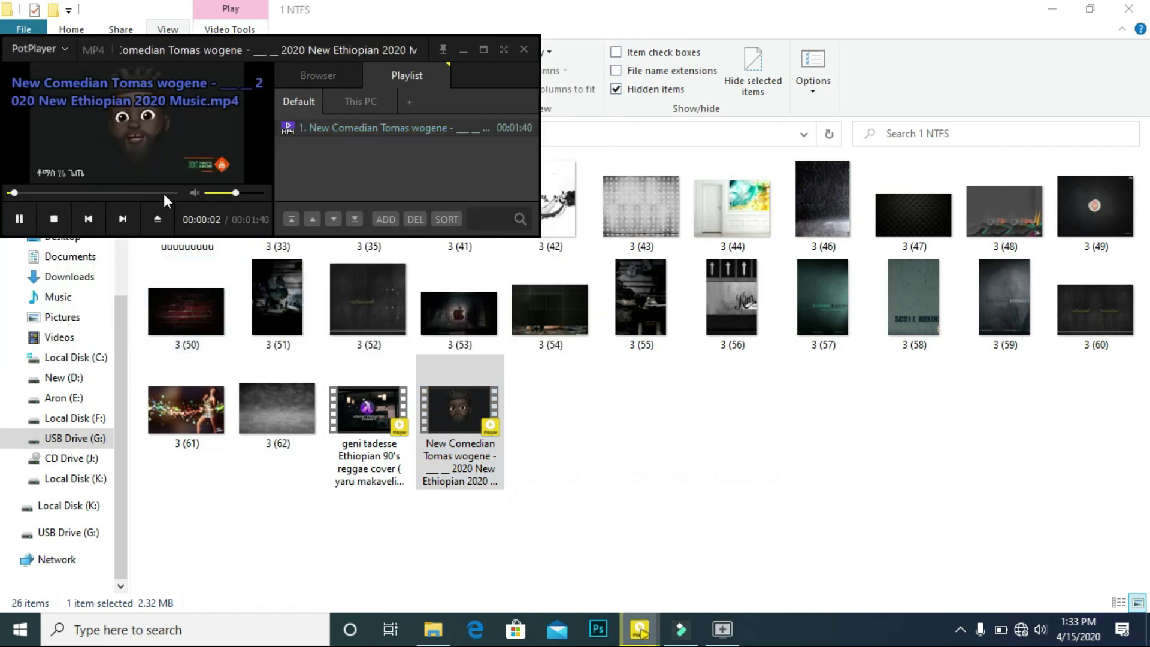
# Play the recovered Ethiopian 90's reggae cover video, skip ahead to about 3:47, and close PotPlayer.
pyautogui.moveTo(374, 427); pyautogui.dragTo(183, 168)
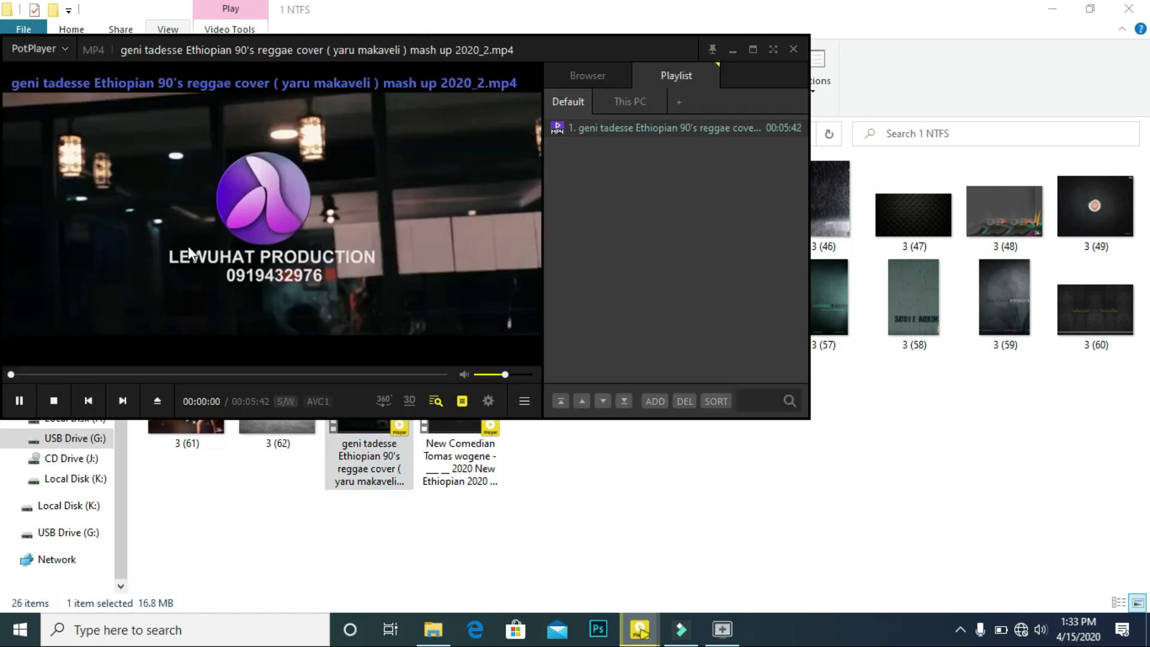
pyautogui.click(297, 376)
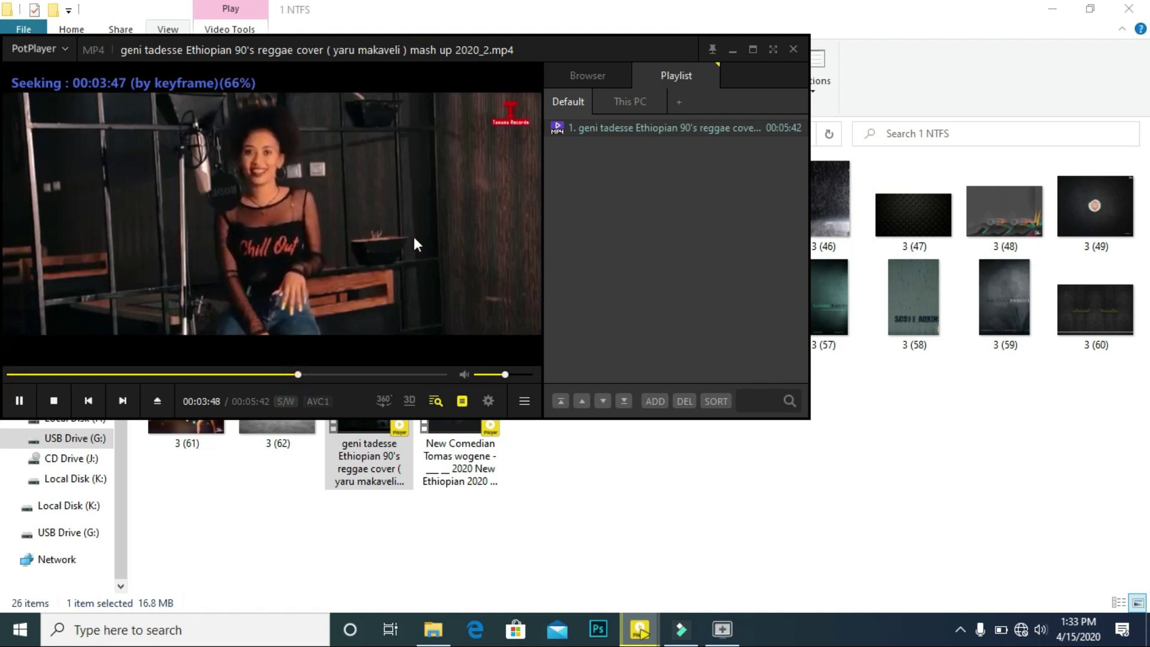
pyautogui.click(793, 49)
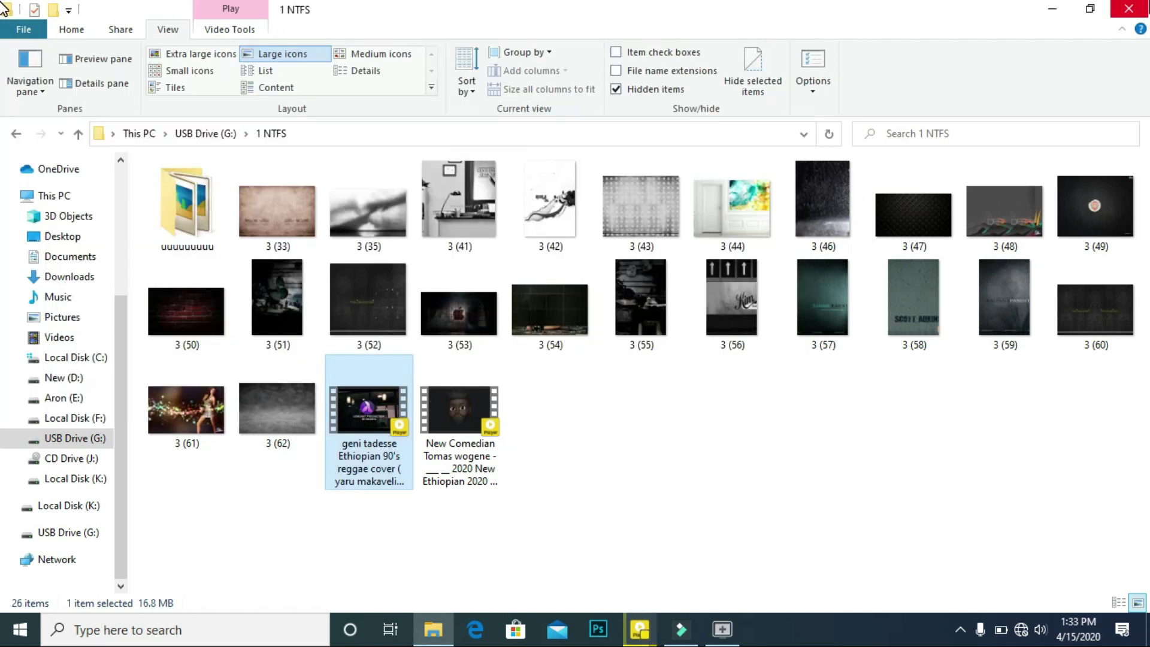
# Close the 1 NTFS folder window and exit iCare Data Recovery, confirming the exit.
pyautogui.click(1129, 9)
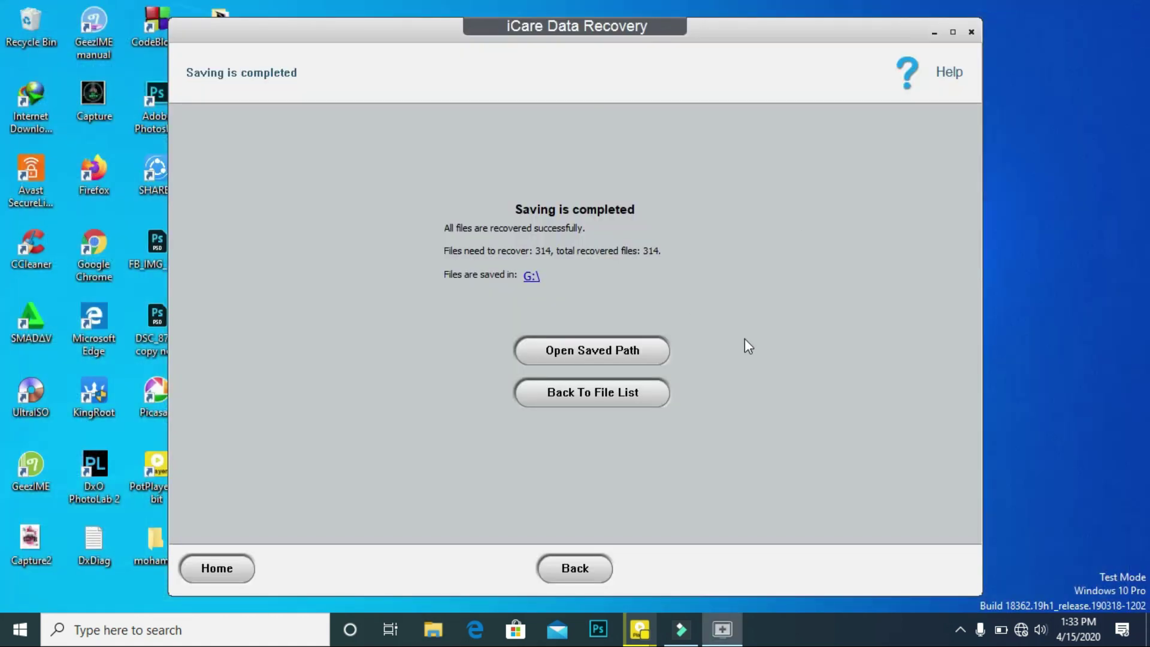
pyautogui.click(969, 37)
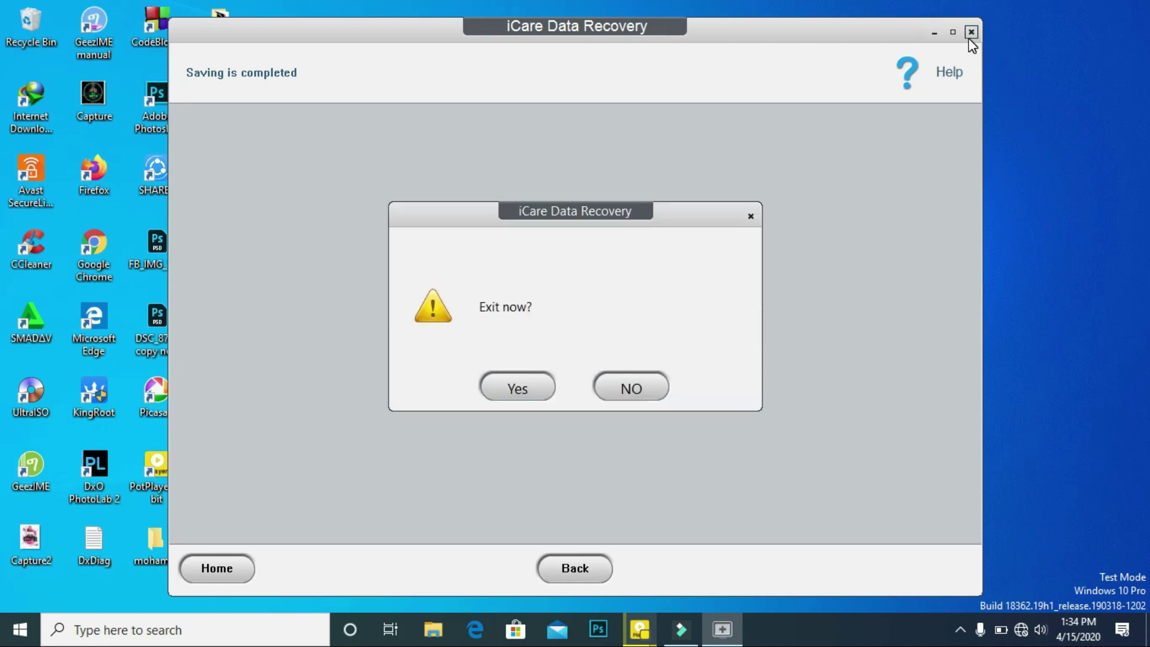
pyautogui.click(529, 383)
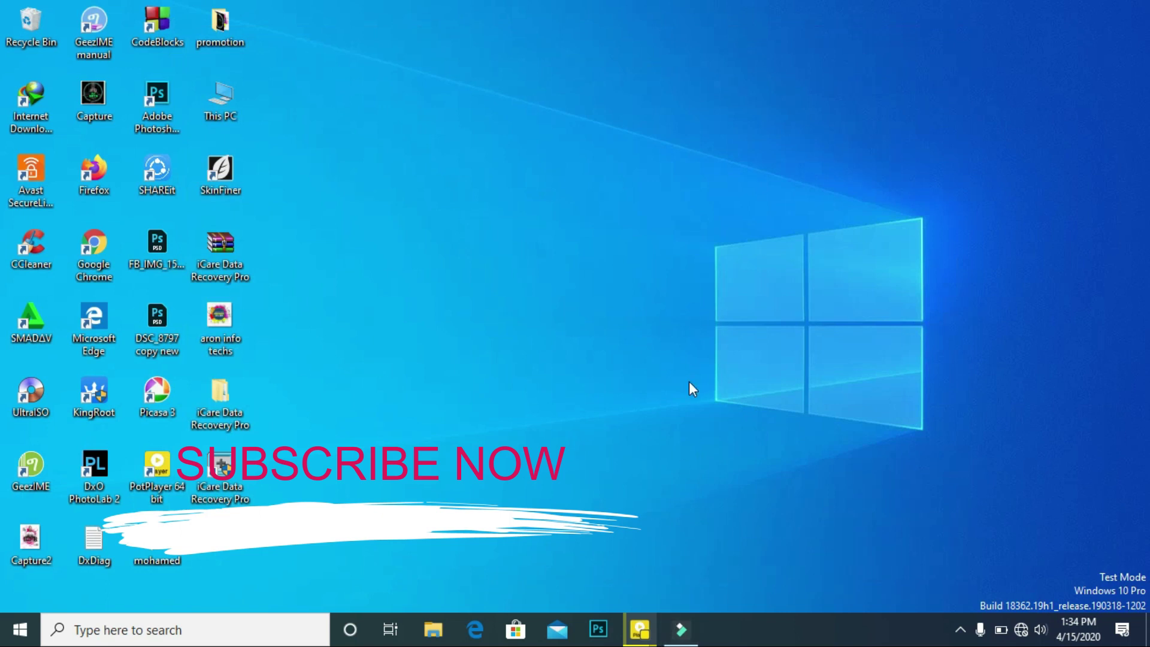
# Refresh the desktop.
pyautogui.rightClick(674, 307)
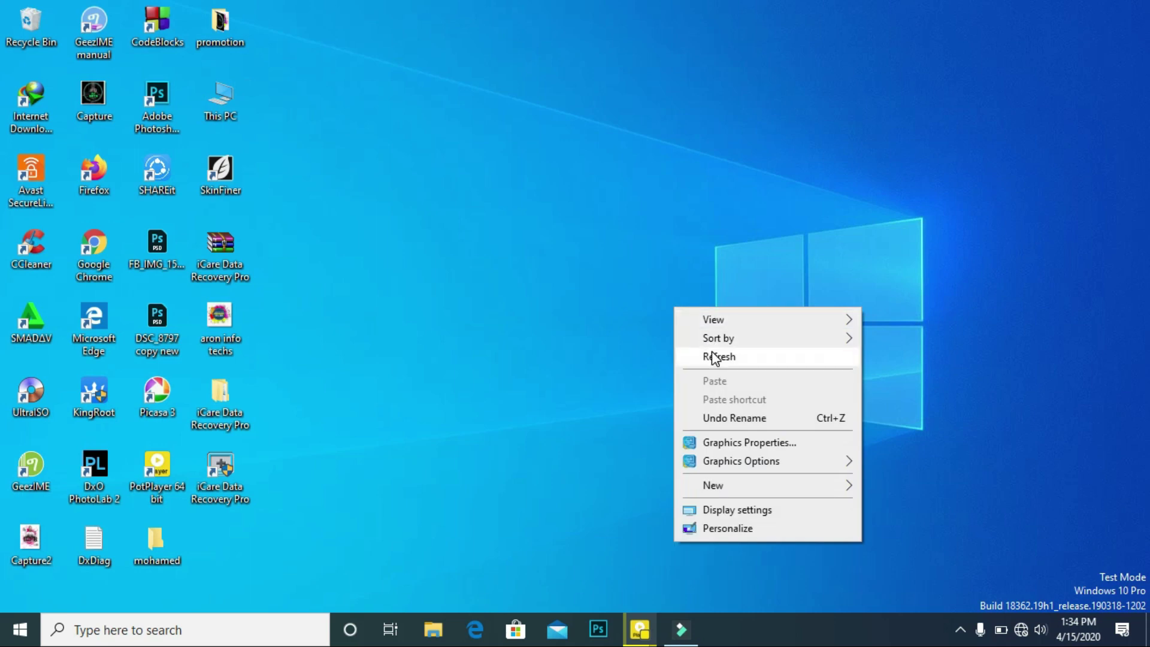